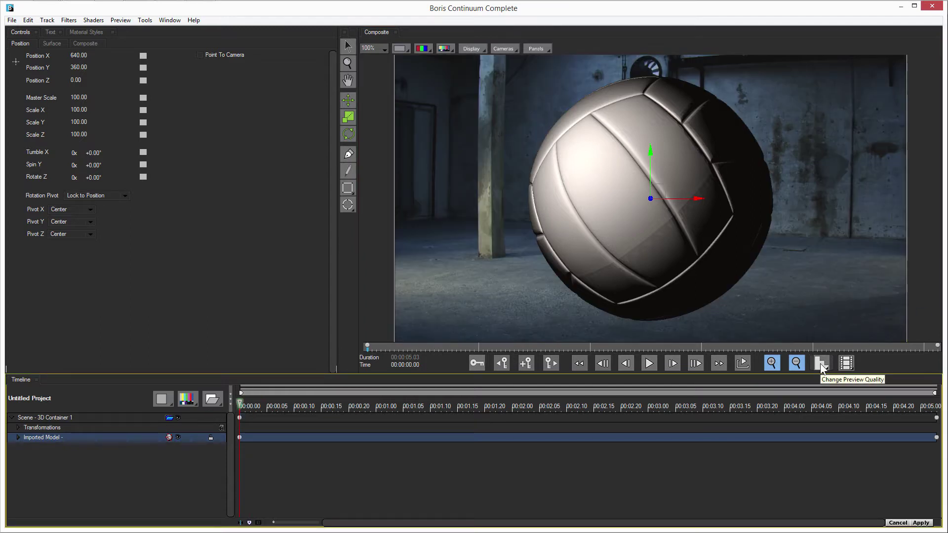
- Adjust the preview quality and reduce the 3D container's master scale to shrink the ball to less than half its size
click(822, 363)
click(835, 374)
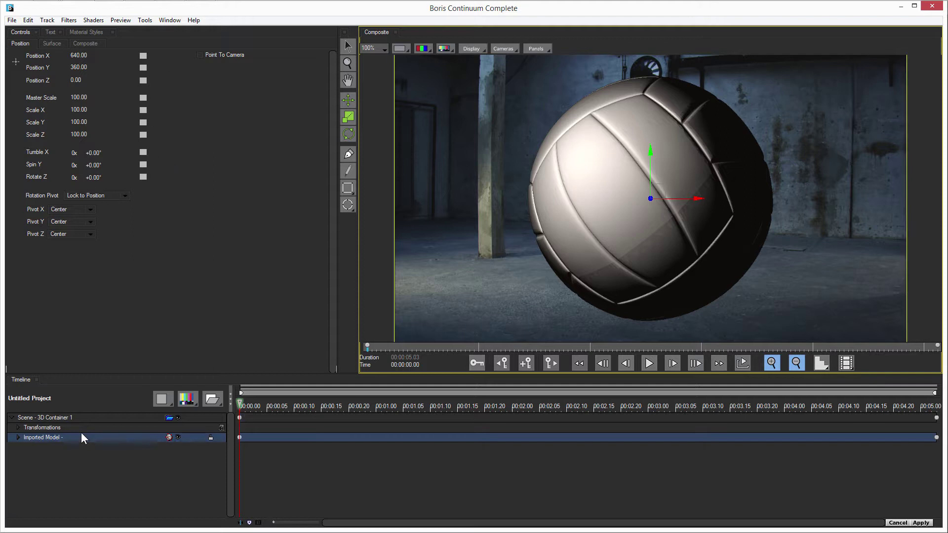
click(64, 427)
mouse_move(80, 99)
mouse_down()
mouse_move(72, 102)
mouse_move(92, 82)
mouse_move(75, 84)
mouse_up()
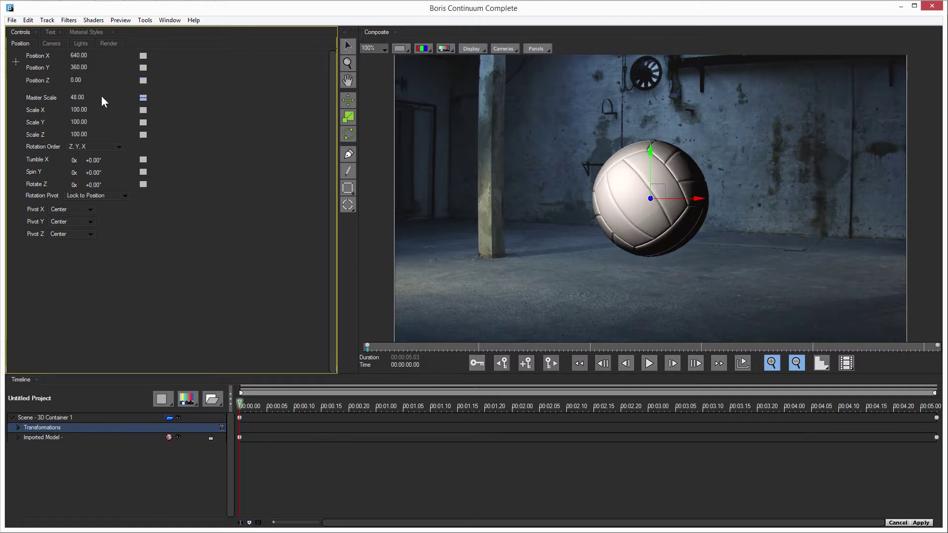
drag(75, 97, 78, 98)
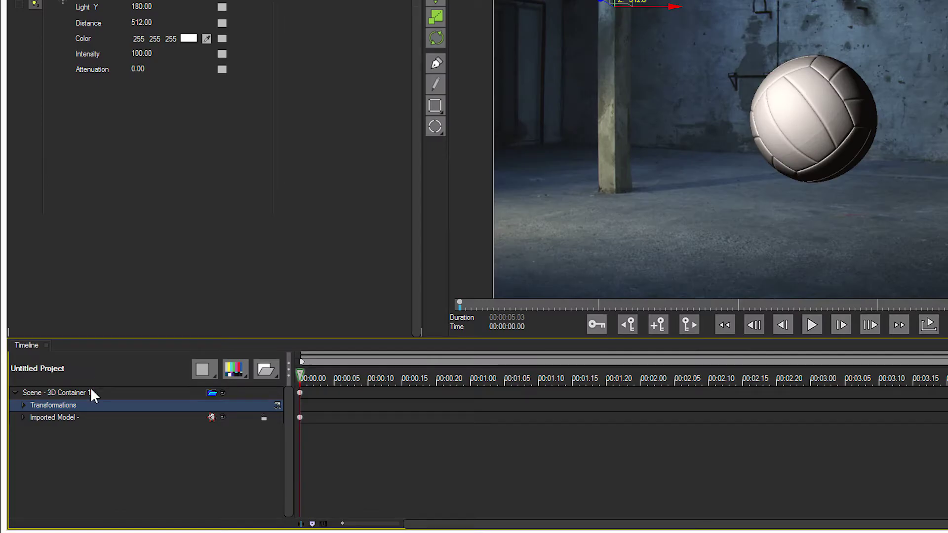
- Turn on the scene's second light and set its X to 1139.18, its distance to -512 and its intensity to 84
click(74, 417)
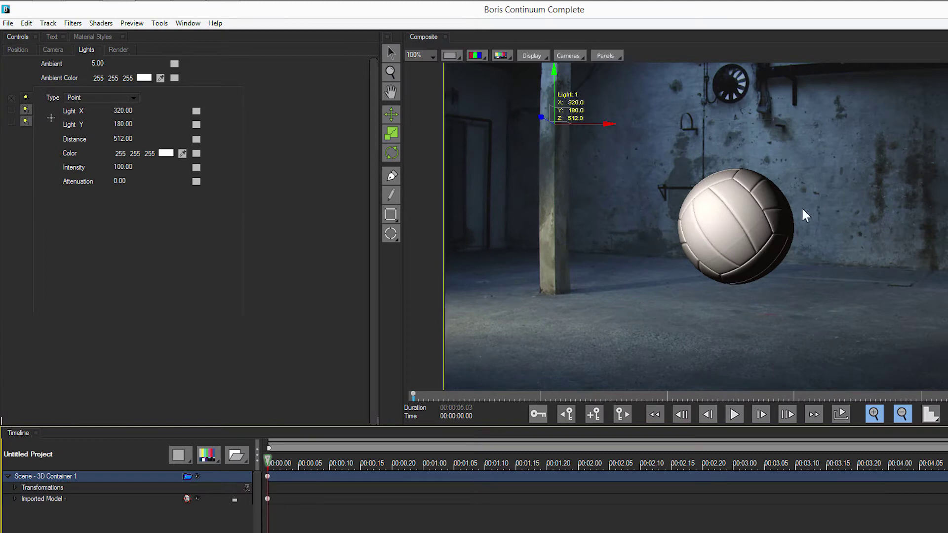
click(25, 110)
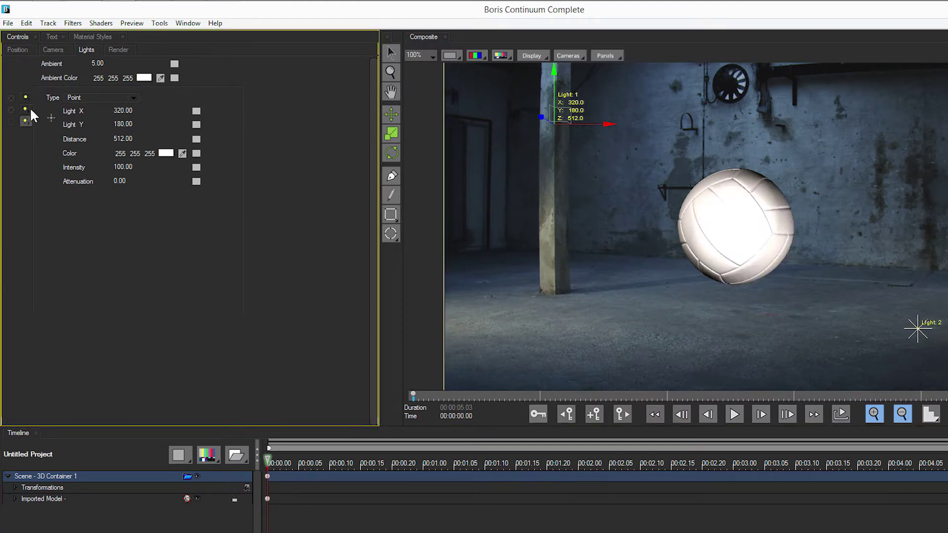
mouse_move(127, 138)
mouse_down()
mouse_move(137, 141)
mouse_move(115, 141)
mouse_move(126, 117)
mouse_move(128, 139)
mouse_up()
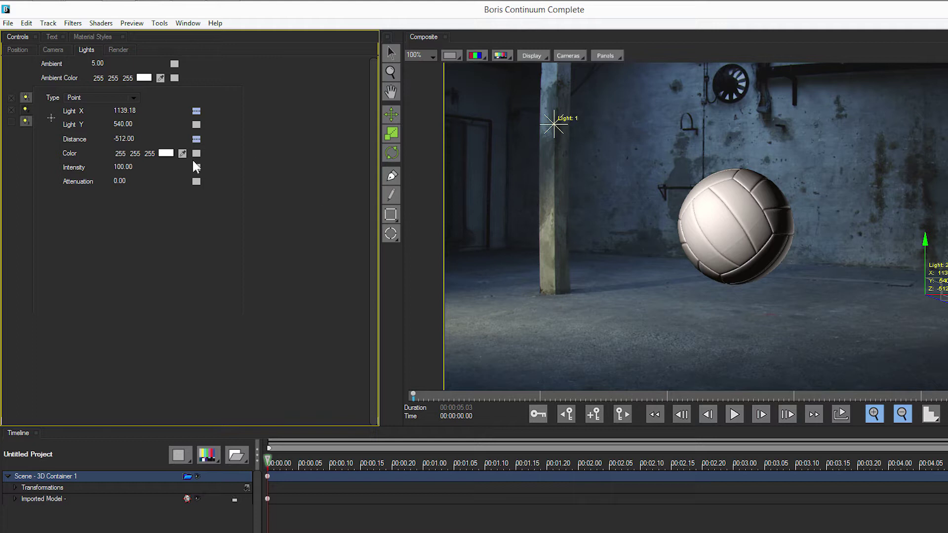
mouse_move(124, 170)
mouse_down()
mouse_move(132, 173)
mouse_move(116, 172)
mouse_up()
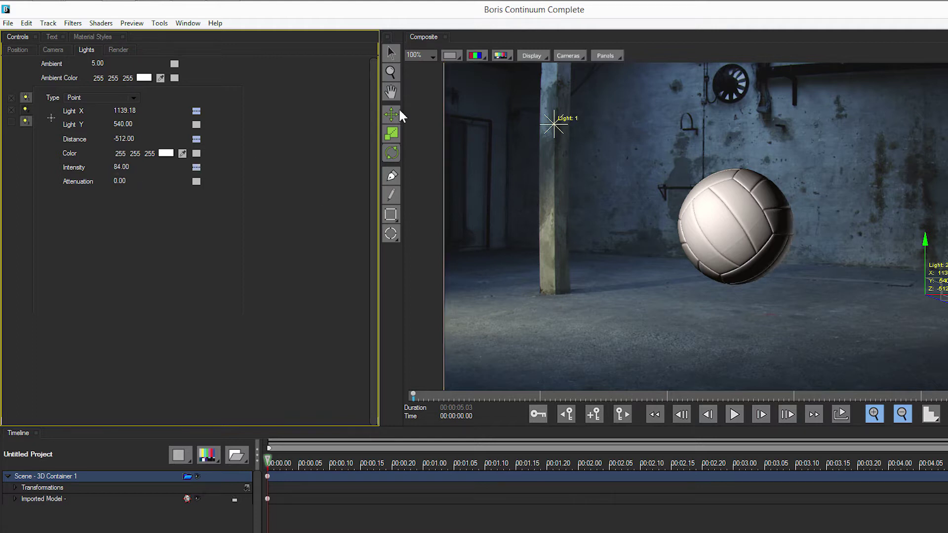
- Raise the first light to Y 129.60, shift it along X toward the ball, and adjust its intensity
click(26, 98)
drag(124, 124, 125, 123)
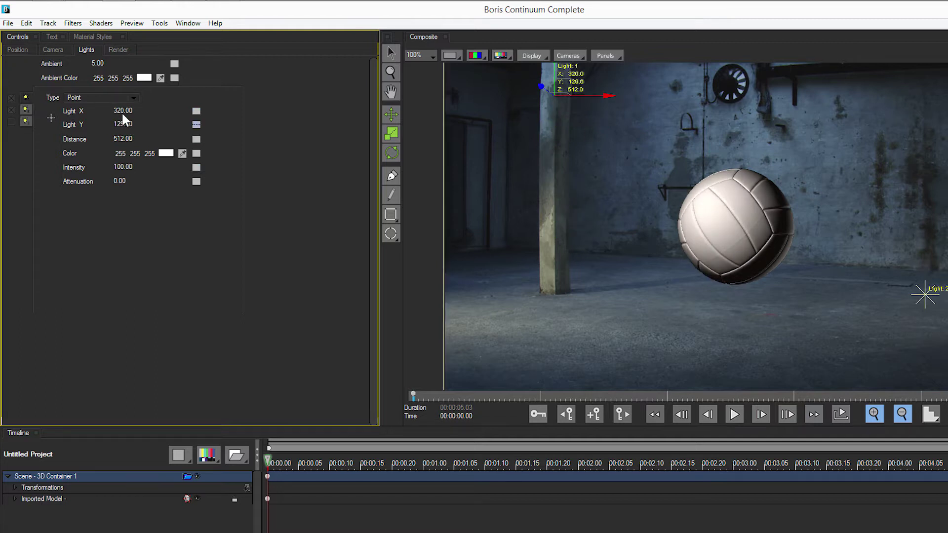
drag(126, 183, 60, 190)
drag(123, 115, 130, 114)
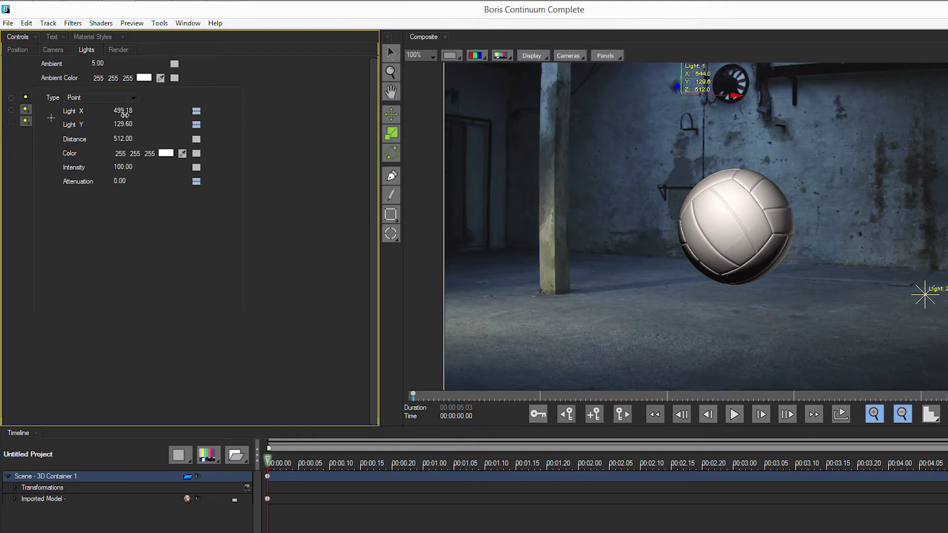
mouse_move(123, 167)
mouse_down()
mouse_move(110, 166)
mouse_move(130, 166)
mouse_move(129, 139)
mouse_move(130, 170)
mouse_move(120, 168)
mouse_move(130, 139)
mouse_move(121, 114)
mouse_move(120, 128)
mouse_up()
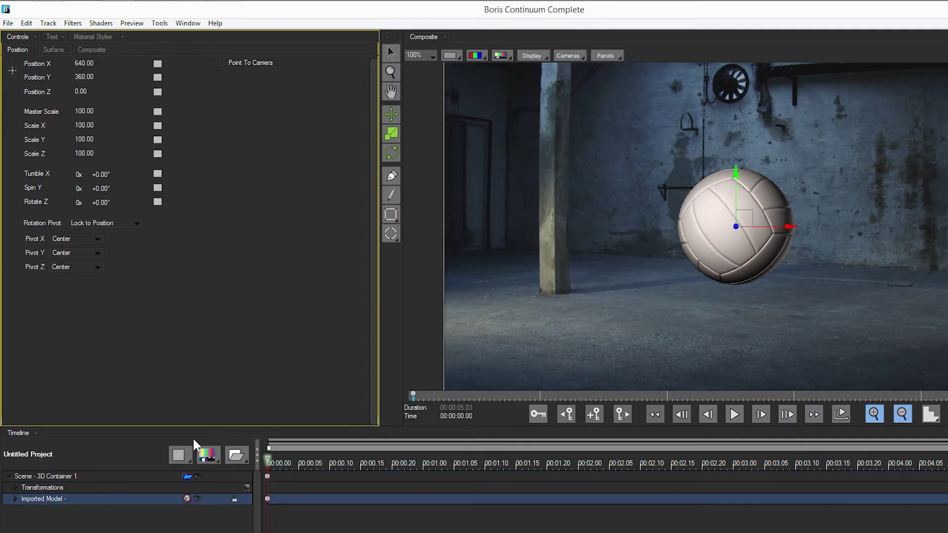
- Expand the imported ball model and examine its Ball.c4d source and the two Box001 material tracks
click(15, 498)
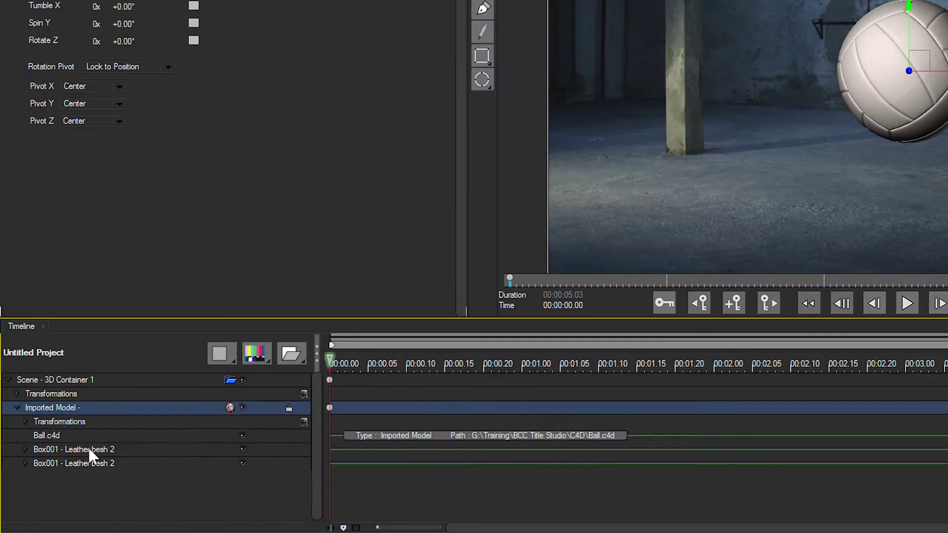
click(40, 520)
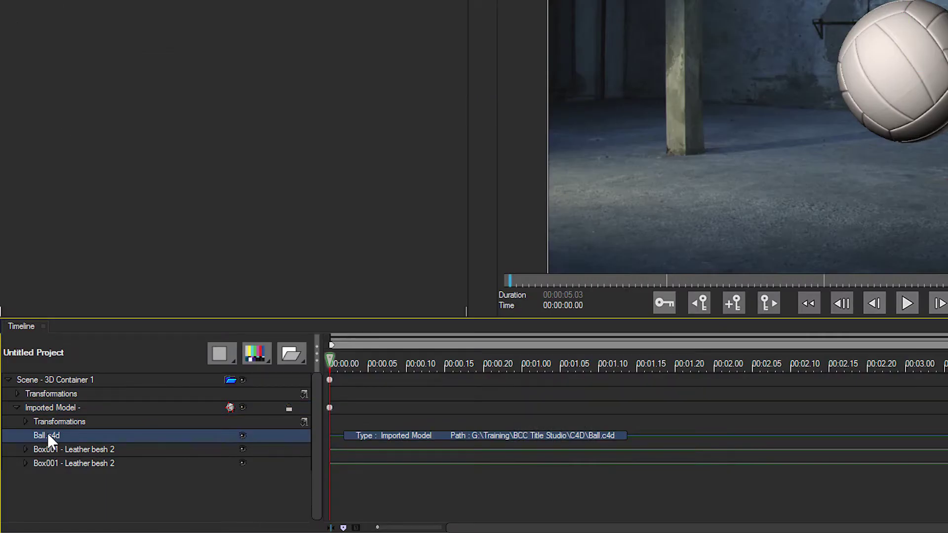
click(99, 449)
click(104, 463)
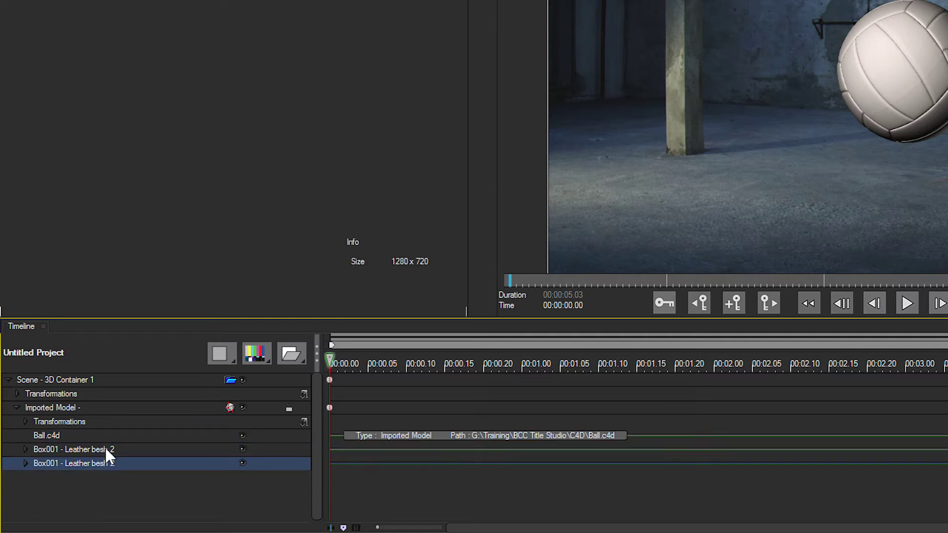
click(105, 449)
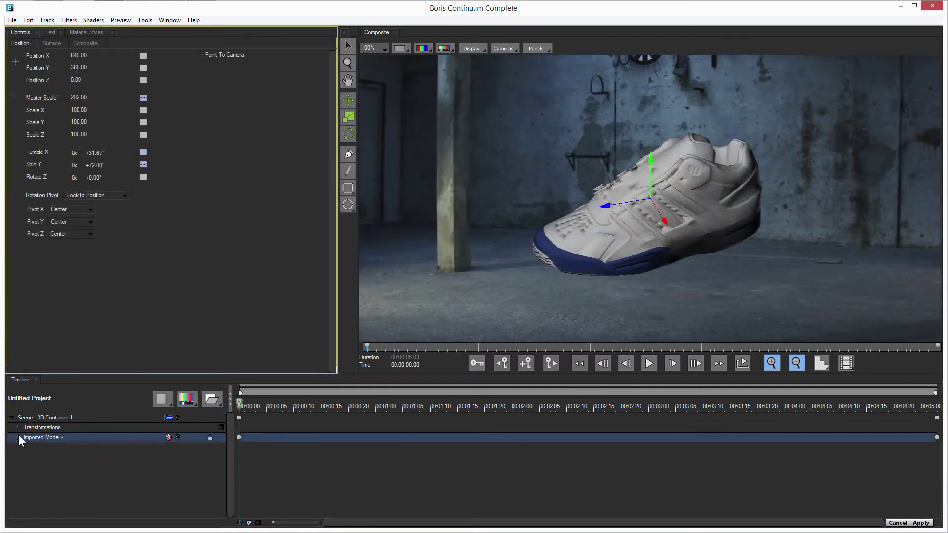
- Examine the material tracks of the imported trainer-01.c4d shoe model one by one to see which part each covers
scroll(24, 440, down, 1)
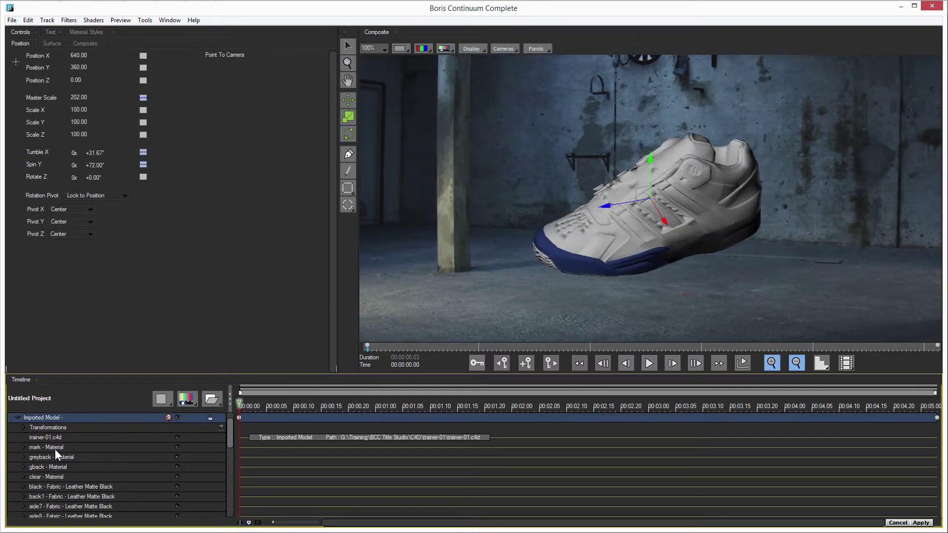
click(55, 447)
click(67, 458)
click(65, 467)
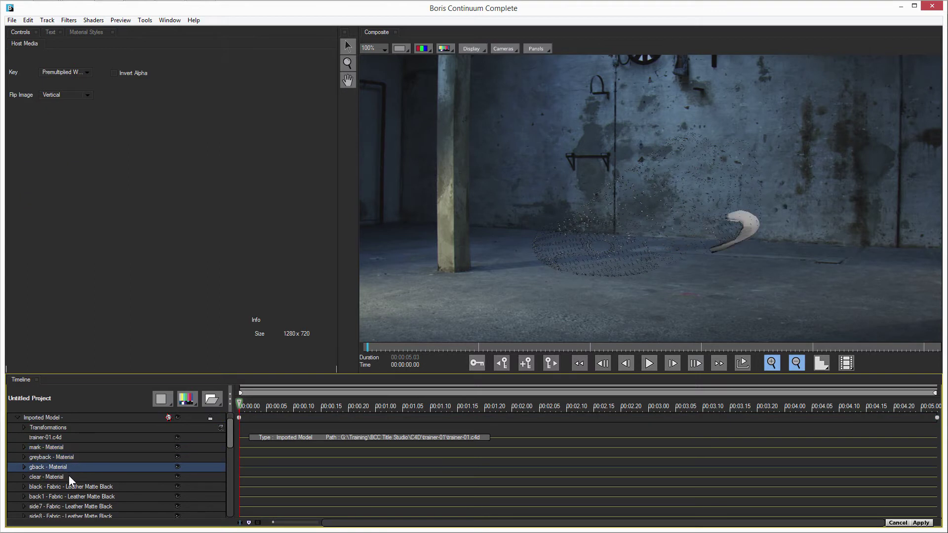
click(66, 477)
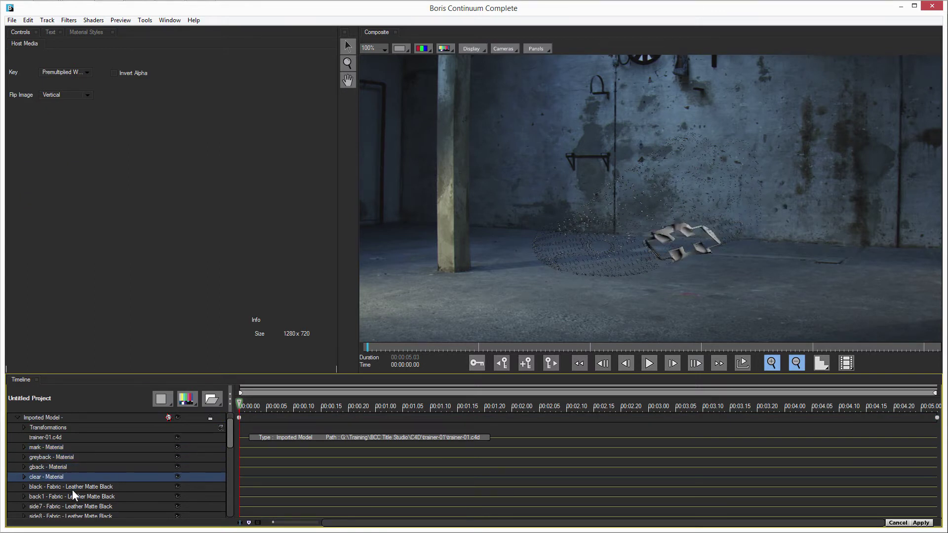
click(70, 487)
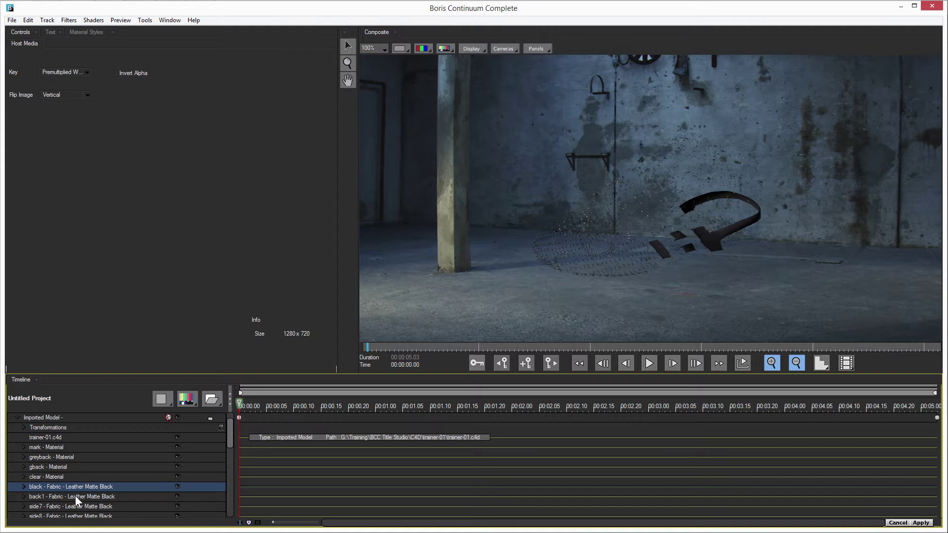
click(75, 496)
click(78, 504)
scroll(227, 450, down, 3)
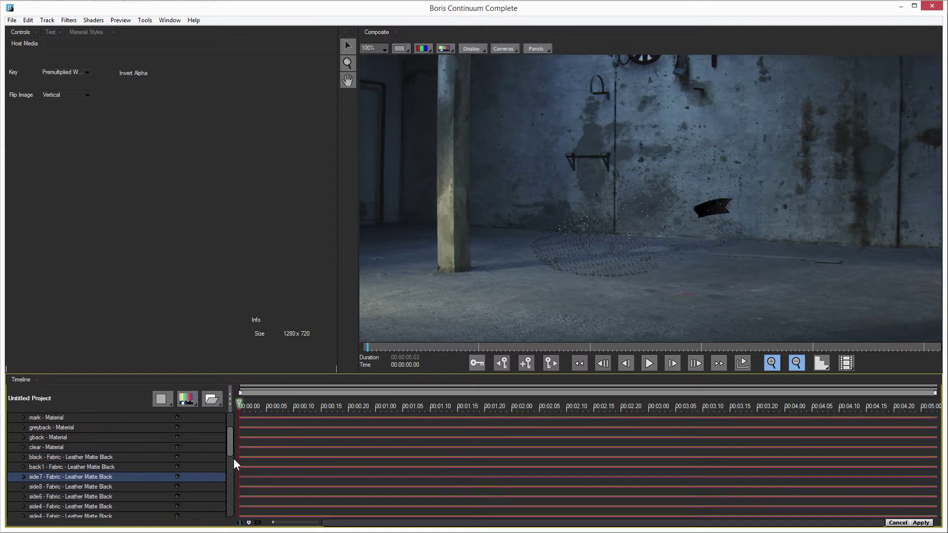
click(88, 488)
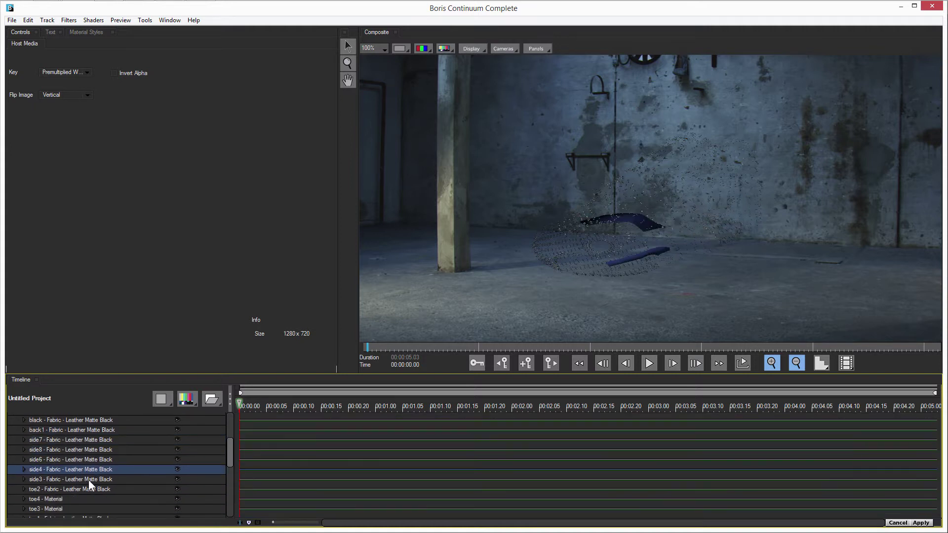
- Change the preview quality and set the diffuse color of the ball's second Leather besh 2 material to green (0, 255, 0)
click(823, 370)
click(834, 363)
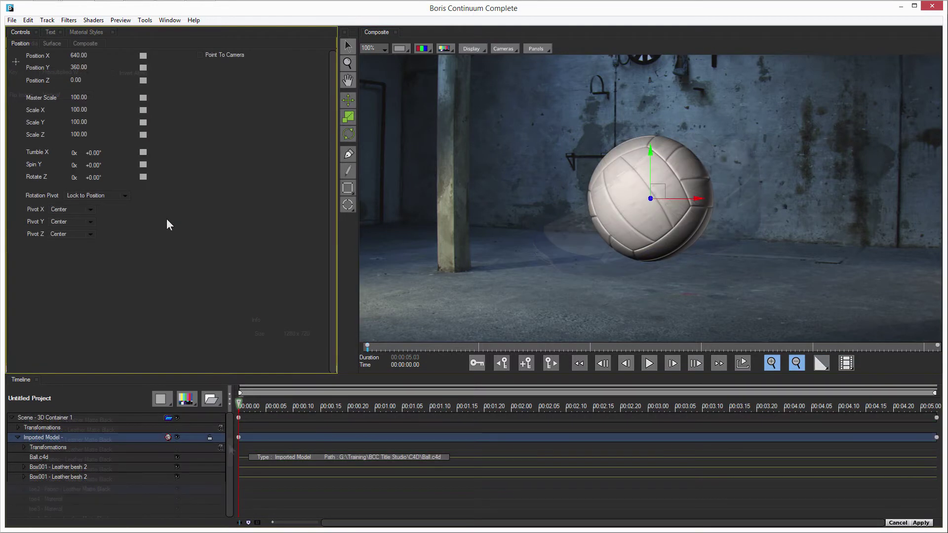
click(54, 477)
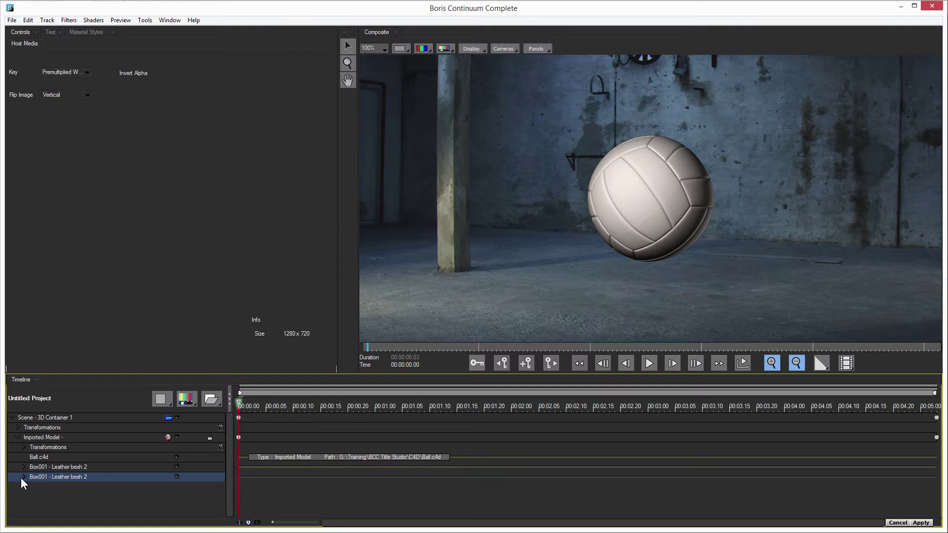
click(23, 477)
click(64, 487)
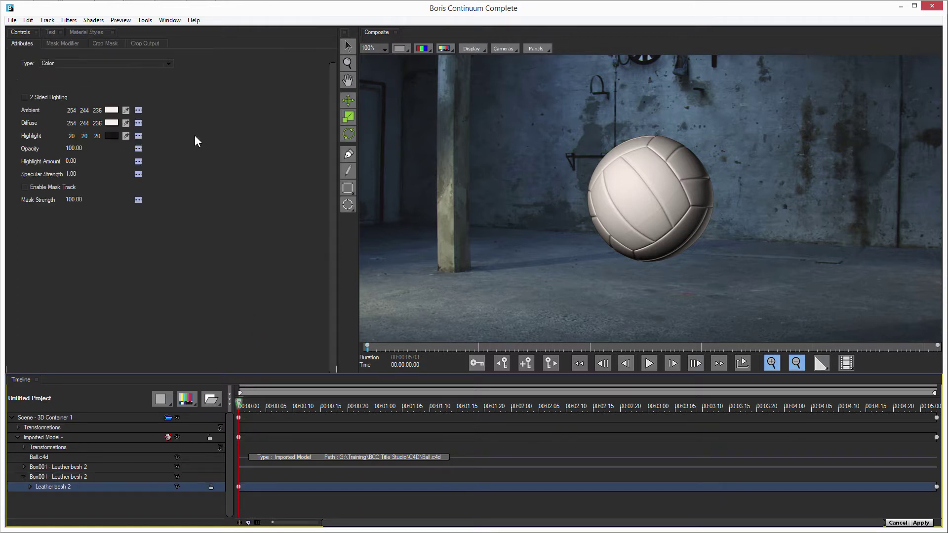
click(111, 123)
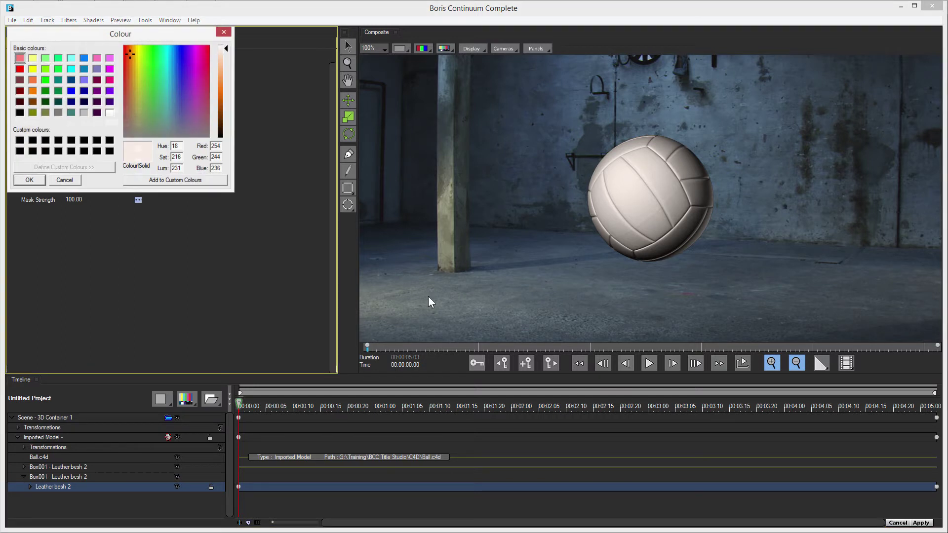
click(45, 80)
click(29, 180)
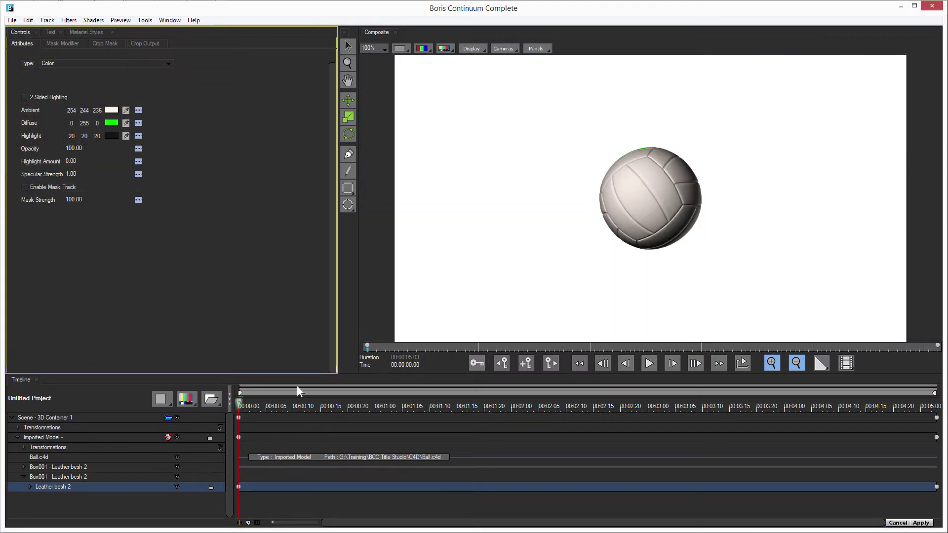
- Rotate the imported ball model to Tumble X 93.52°, Spin Y -12.96° and Rotate Z 38.81° so its green panel faces the camera
click(250, 406)
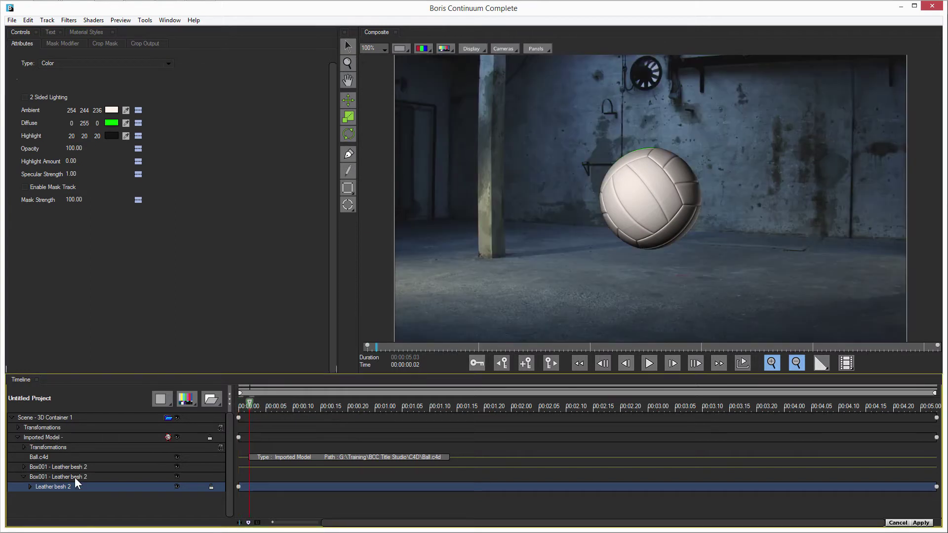
drag(248, 408, 239, 406)
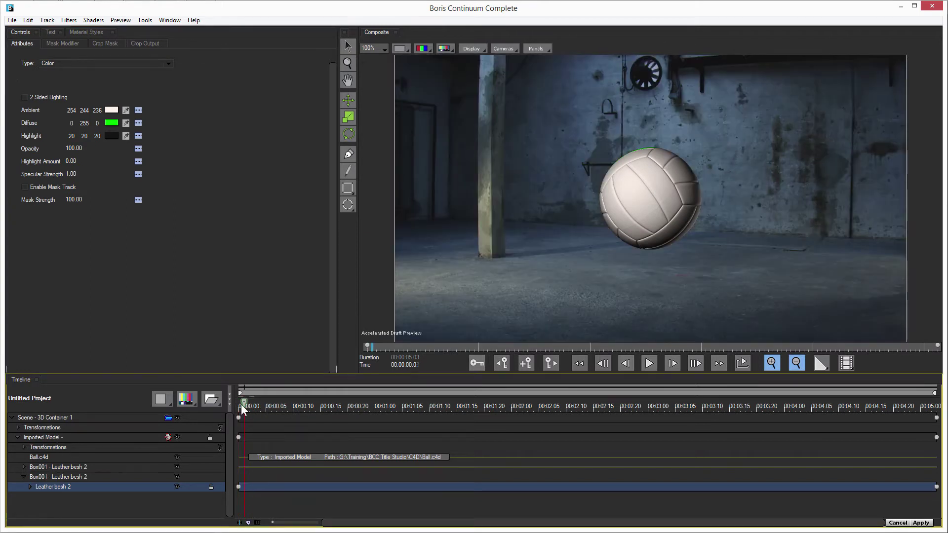
click(62, 448)
drag(96, 153, 157, 159)
drag(96, 178, 22, 177)
mouse_move(92, 154)
mouse_down()
mouse_move(102, 155)
mouse_move(81, 166)
mouse_move(101, 156)
mouse_up()
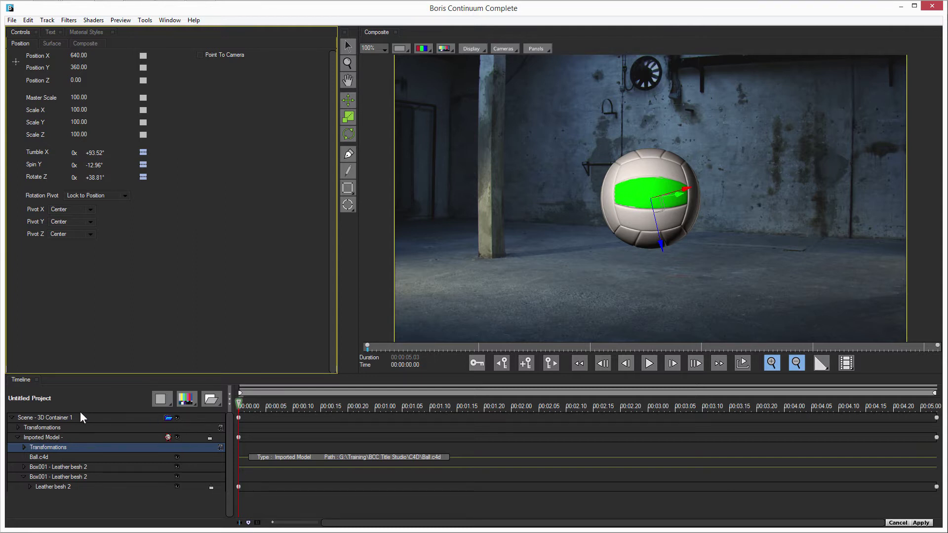
- Change the green panel's material type to Texture-Bump and load eagles.tif as its texture
click(78, 477)
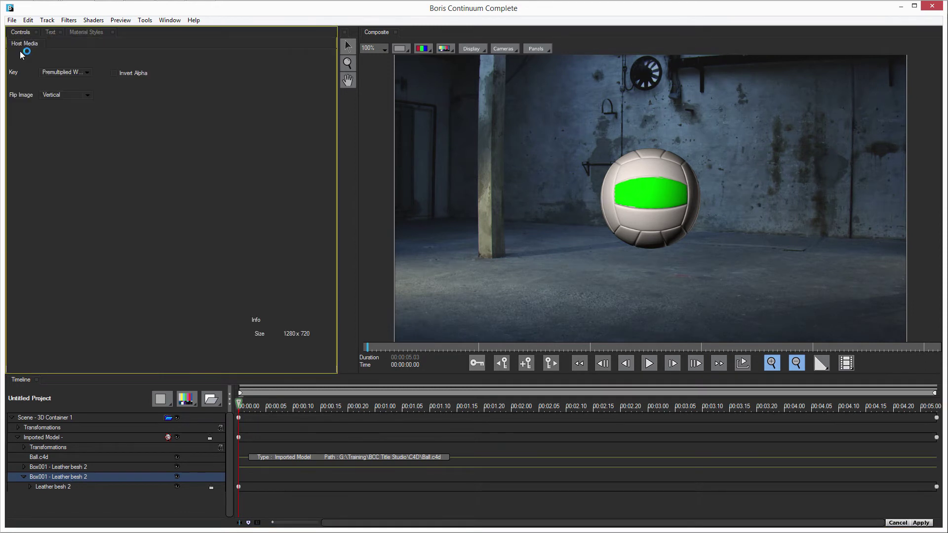
click(156, 64)
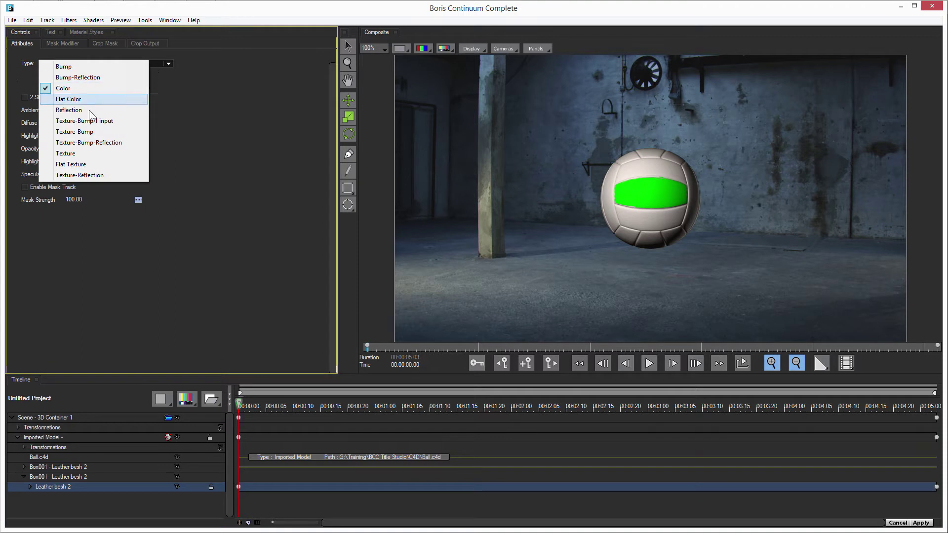
click(129, 131)
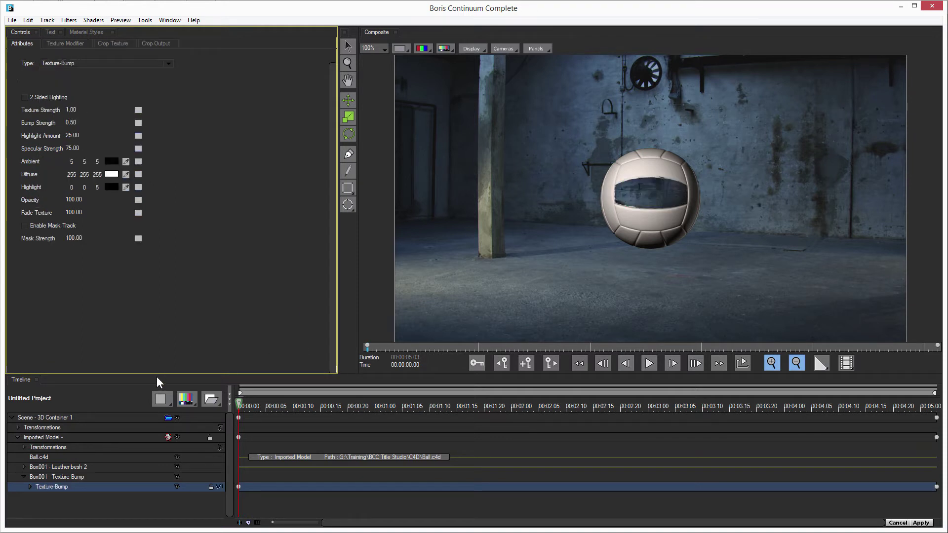
click(219, 487)
click(257, 446)
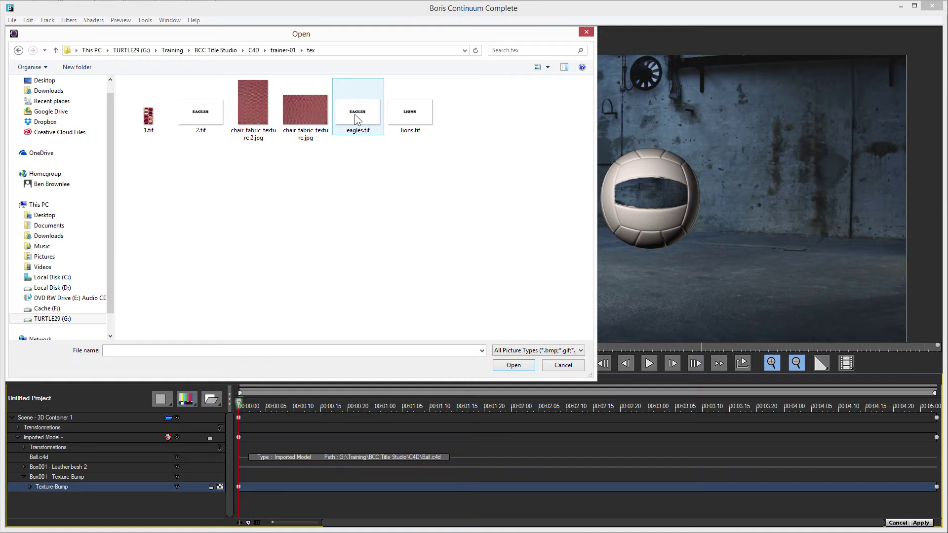
double_click(356, 115)
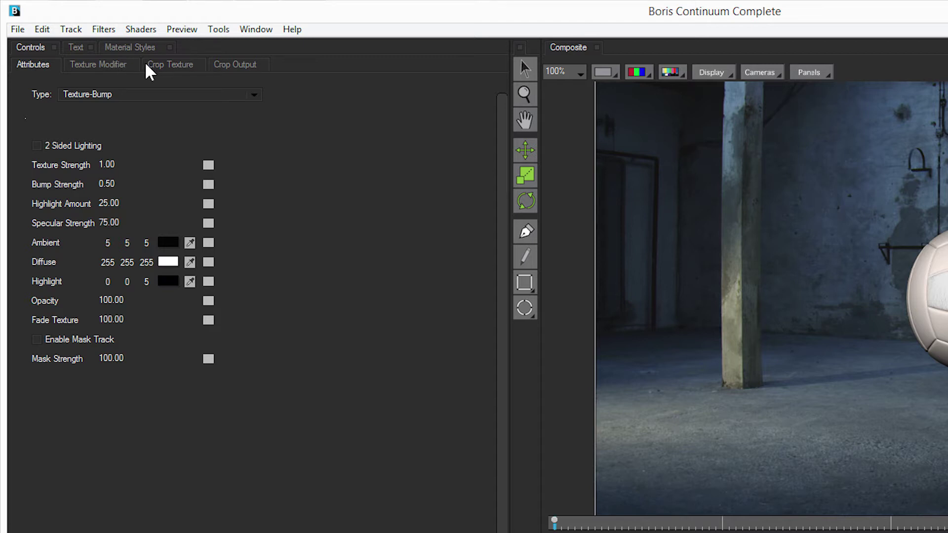
- Rotate the Eagles texture on the ball panel to -90°, and undo the trial shift of its position
click(100, 66)
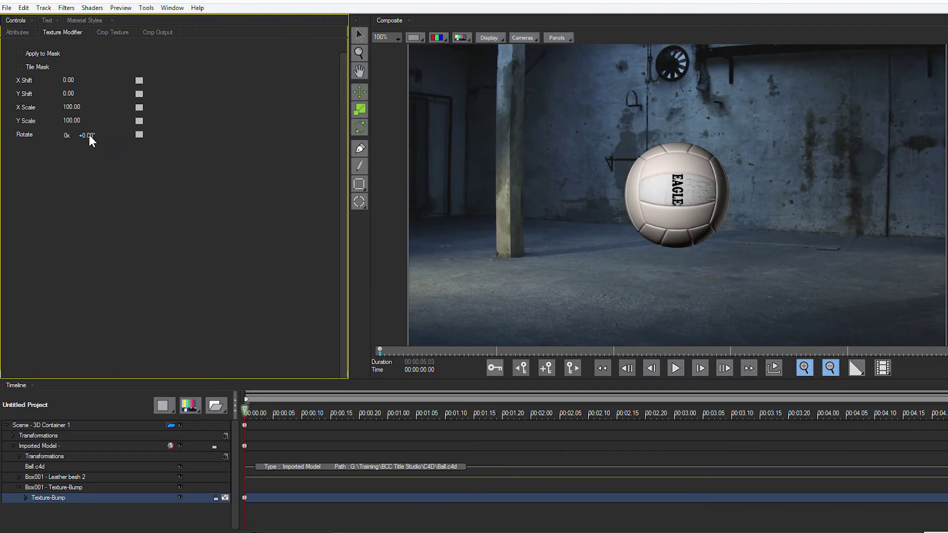
drag(136, 212, 128, 229)
drag(83, 147, 97, 146)
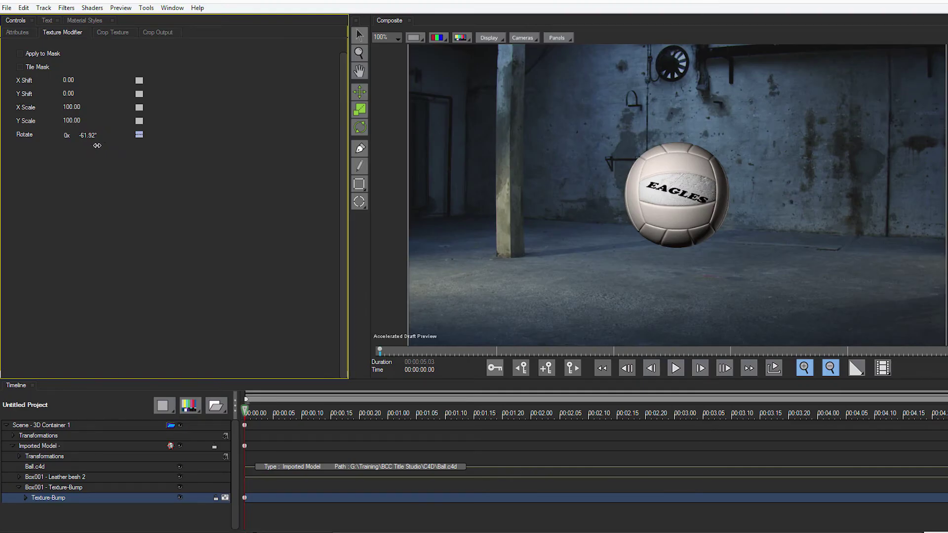
click(79, 136)
text(90)
key(Return)
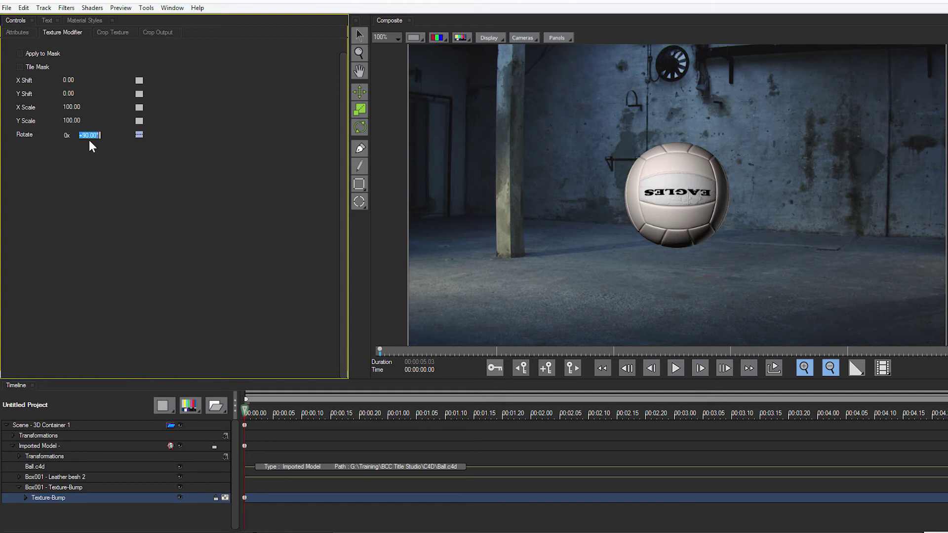
text(-90)
key(Return)
drag(68, 93, 71, 83)
key(ctrl+z)
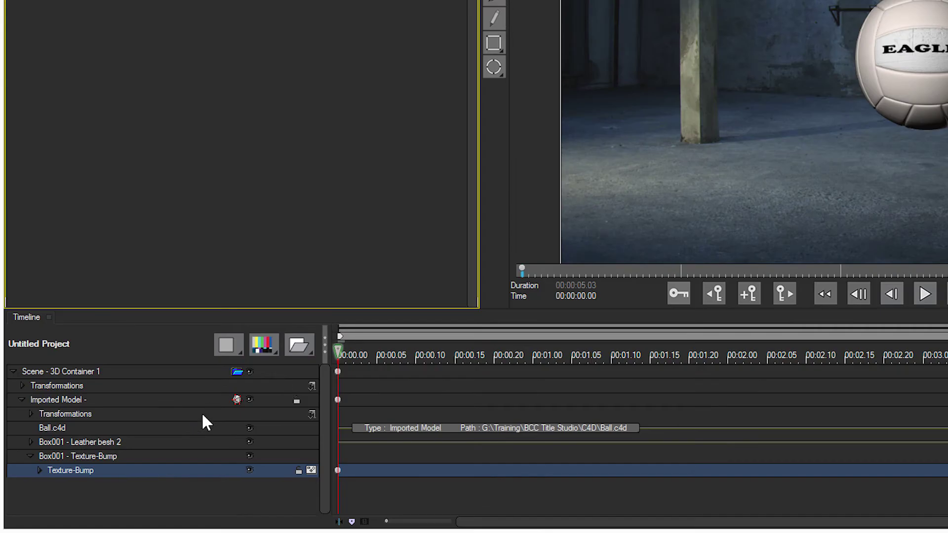
- Turn the imported ball model to Tumble X 89.18° and Spin Y -10.08° so the lettering faces the camera
click(73, 413)
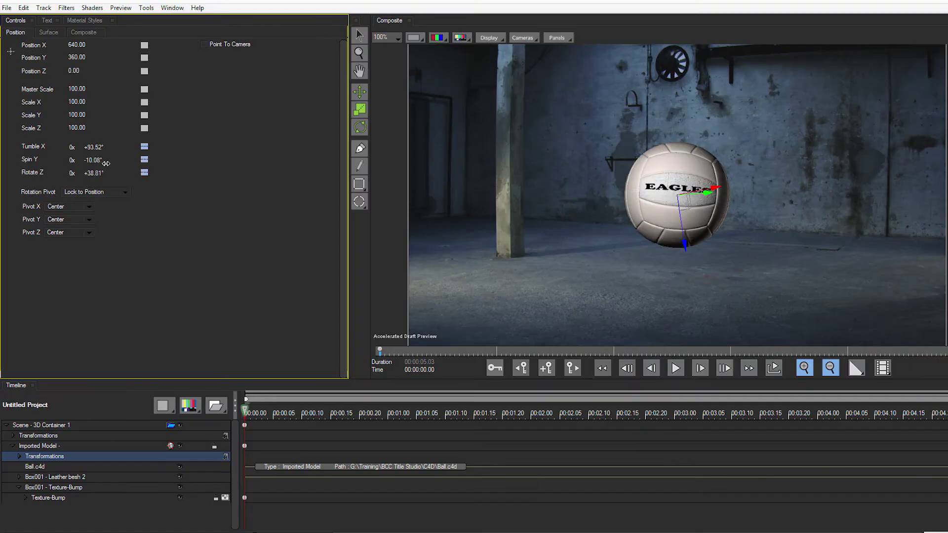
drag(168, 162, 80, 165)
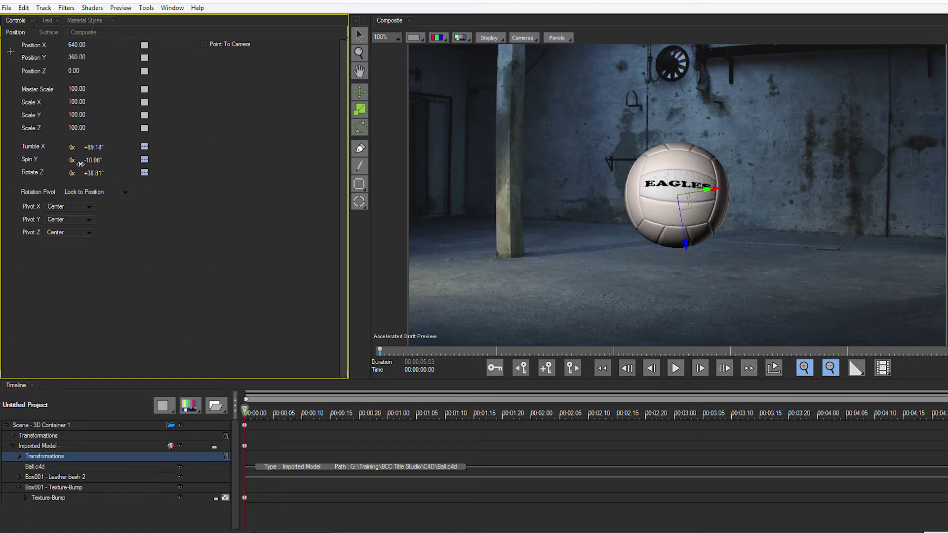
- Replace the image file of the panel's Texture-Bump track with lions.tif
click(61, 499)
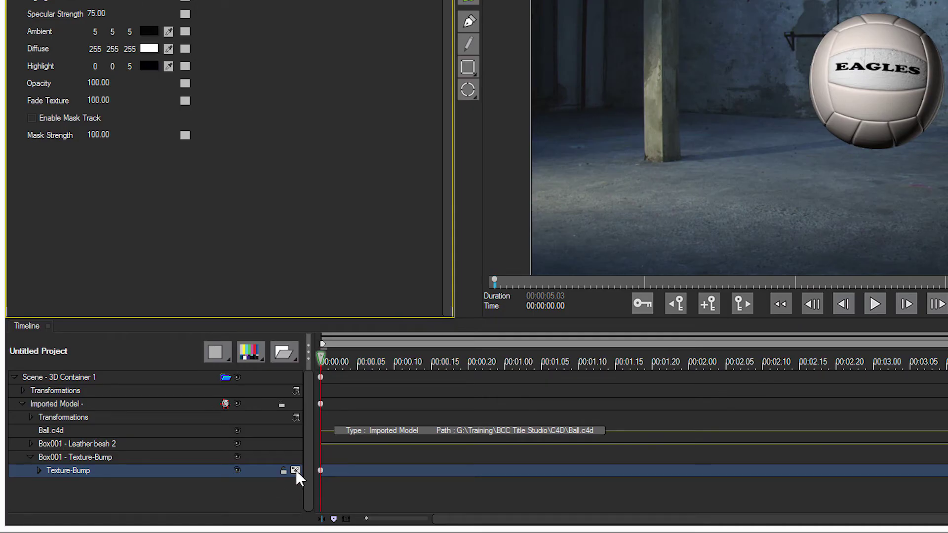
click(296, 472)
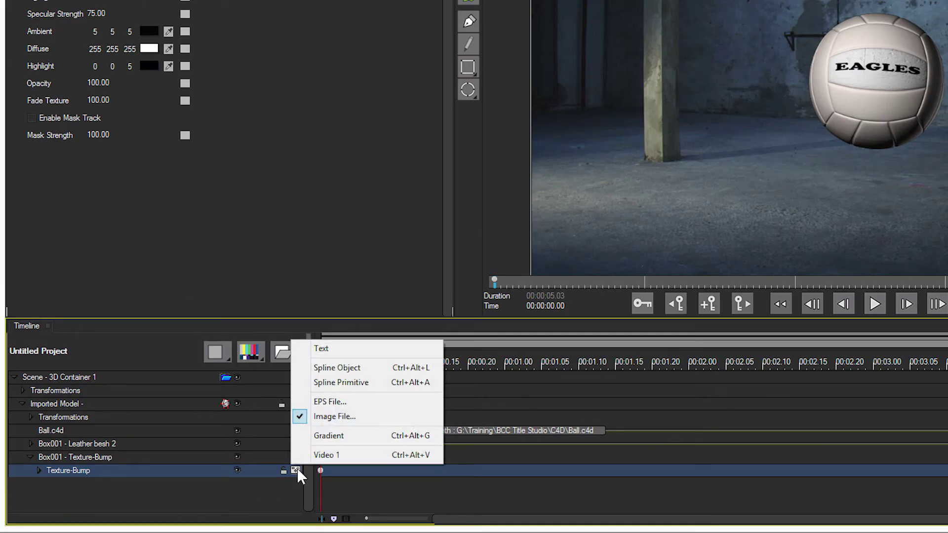
click(372, 417)
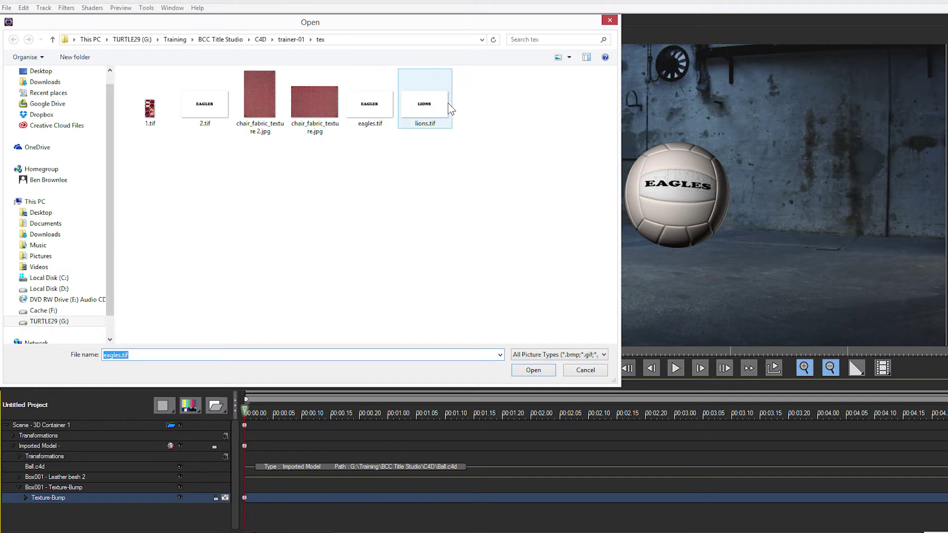
double_click(447, 108)
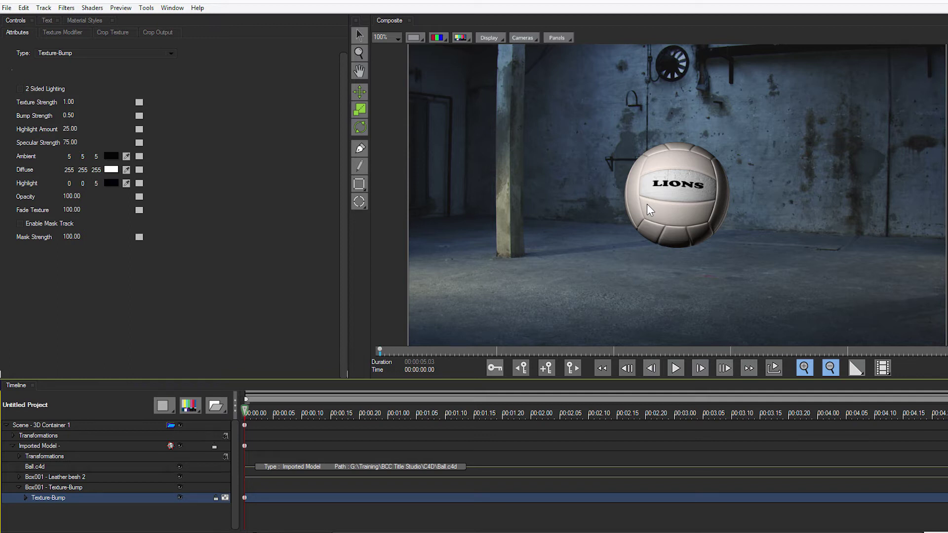
- Add an extruded text track to Scene - 3D Container 1 and make it read PLAY
click(207, 512)
click(190, 407)
click(221, 428)
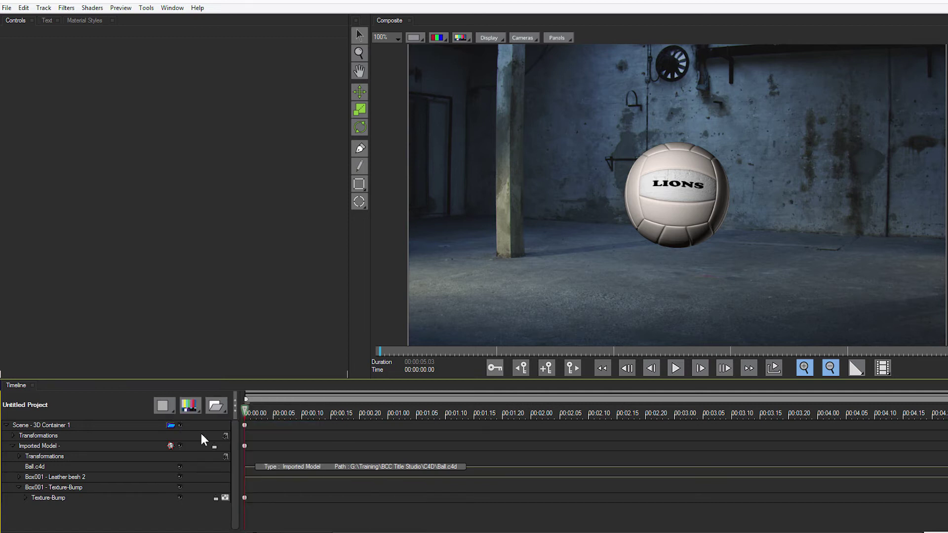
click(76, 426)
click(189, 406)
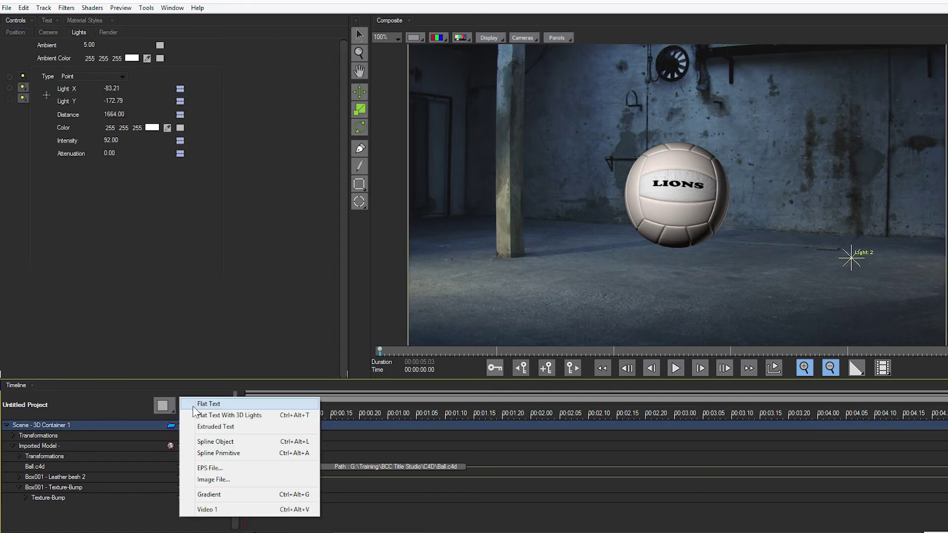
click(230, 427)
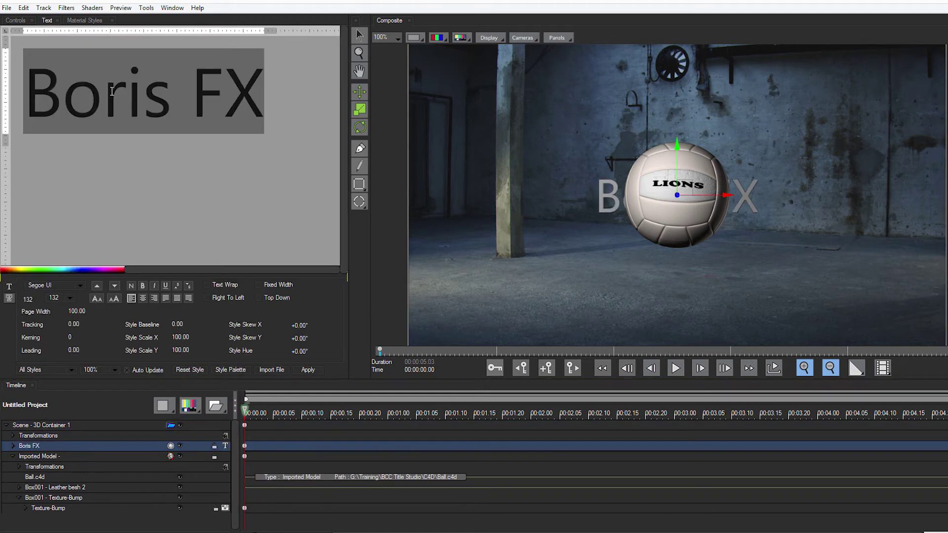
text(PLAY)
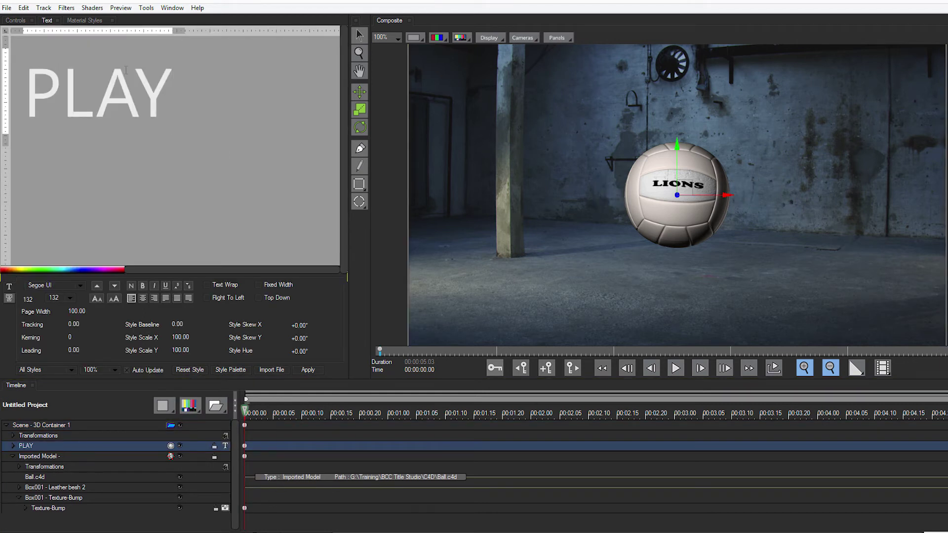
- Enlarge the PLAY text to font size 242
click(97, 299)
click(97, 298)
click(97, 299)
click(97, 298)
click(118, 300)
click(118, 300)
click(118, 299)
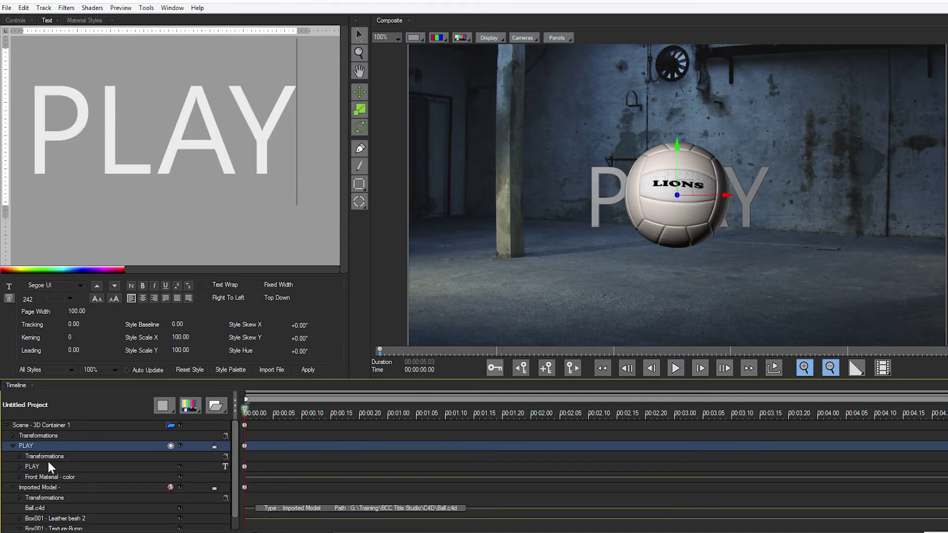
- Move the PLAY text to Position Y 107.97 and Position Z -640
click(48, 457)
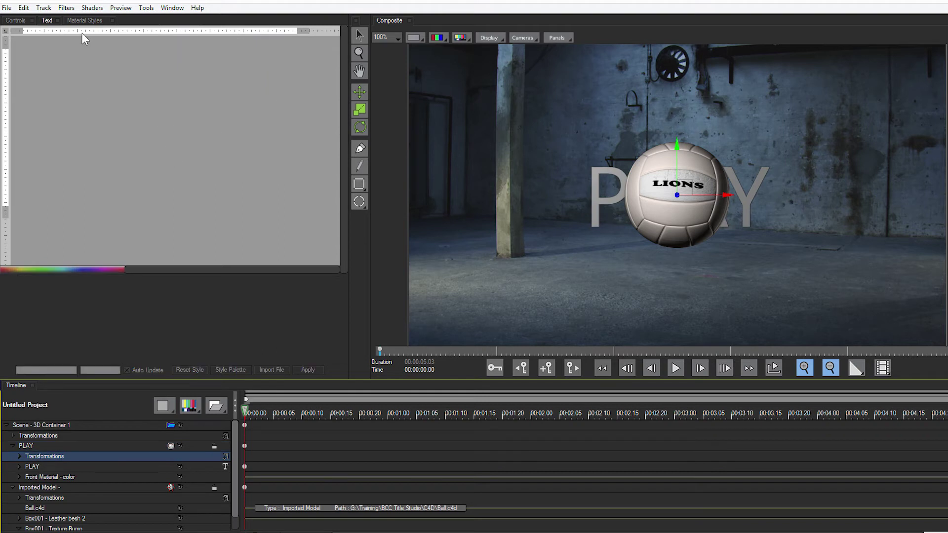
click(15, 20)
drag(73, 71, 74, 59)
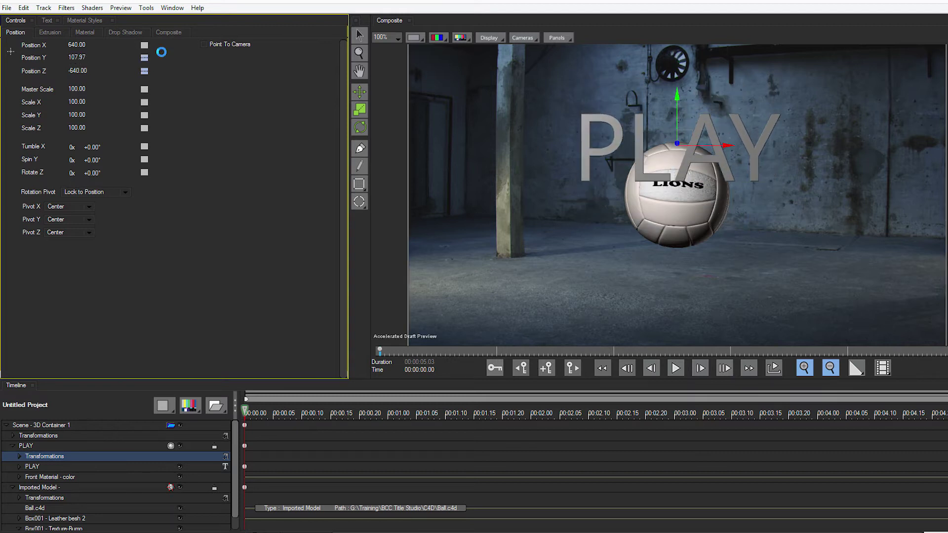
- Apply the Bend Taper Twist deformer to the PLAY text and view the text's material settings
click(92, 7)
mouse_move(94, 37)
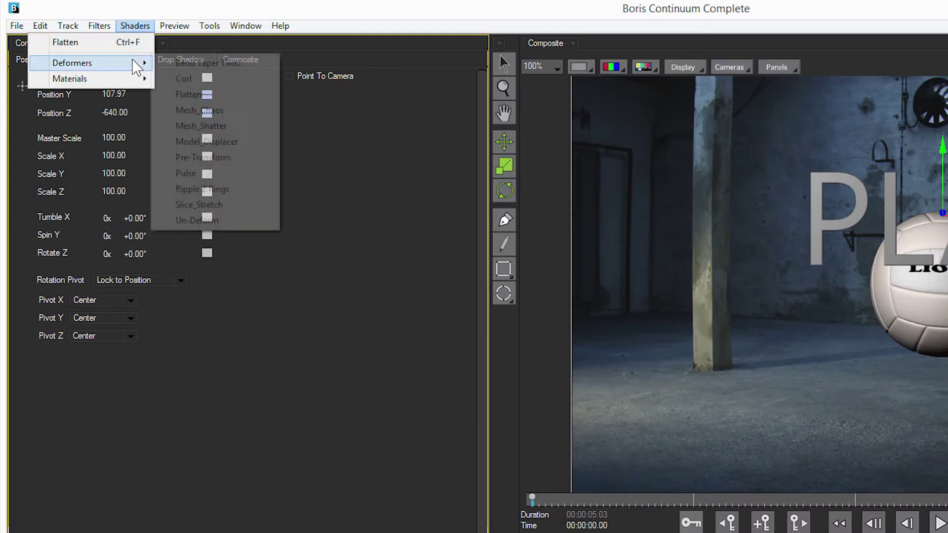
click(229, 63)
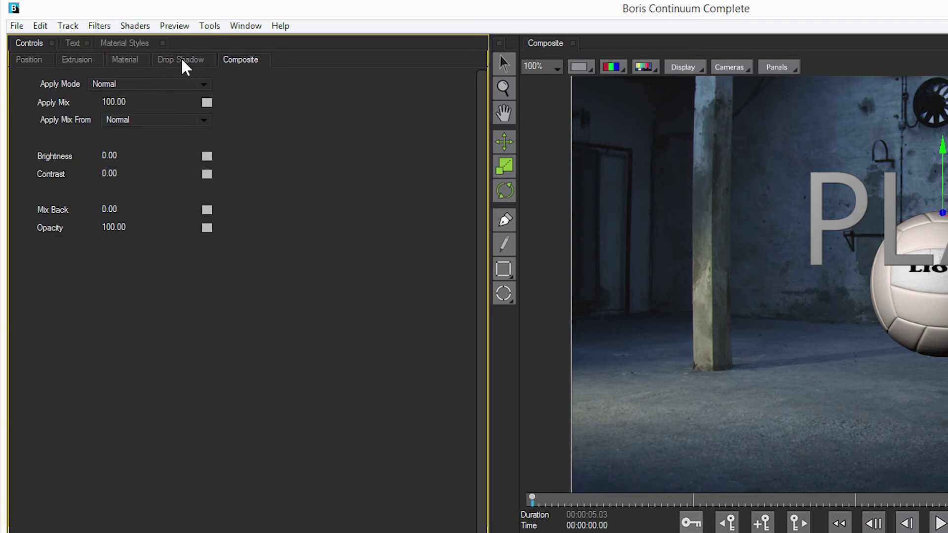
click(115, 61)
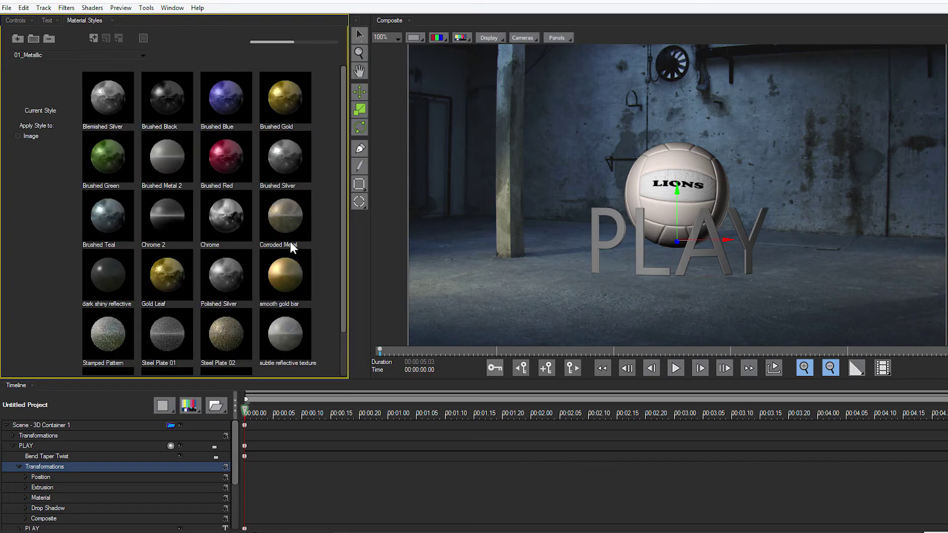
- Try several styles from the 01_Metallic library on the PLAY text and settle on Brushed Green
click(58, 446)
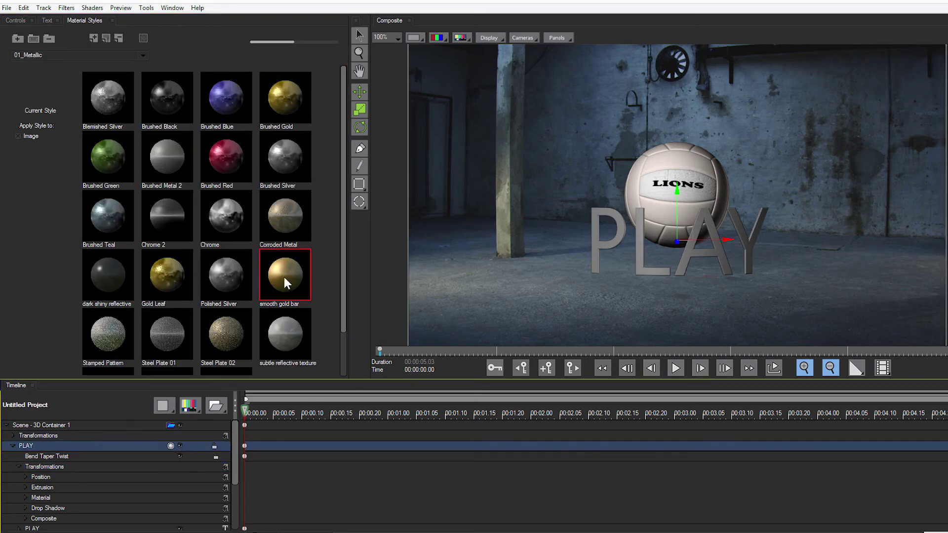
click(285, 278)
click(297, 110)
click(226, 97)
click(167, 97)
click(108, 156)
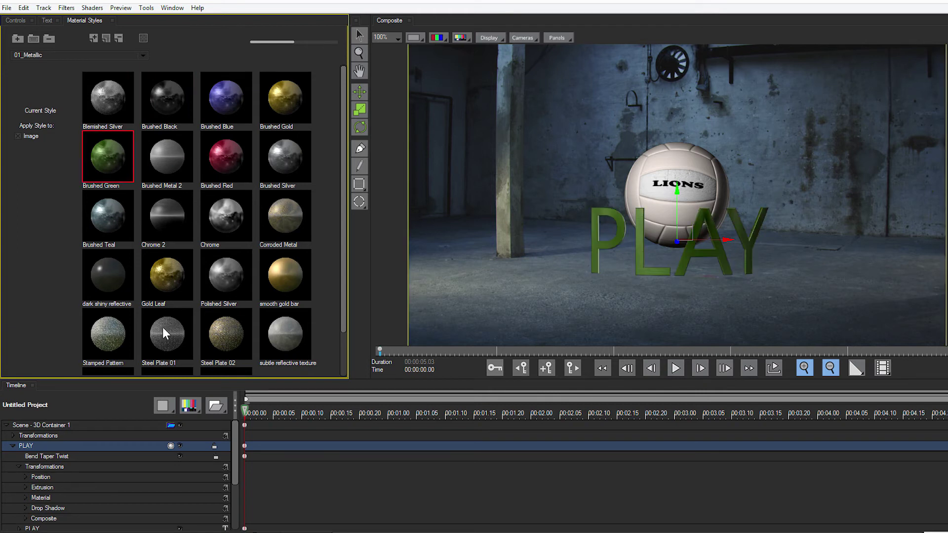
- Rotate the whole Scene - 3D Container 1 slightly so the ball and the text turn together
click(12, 446)
click(29, 424)
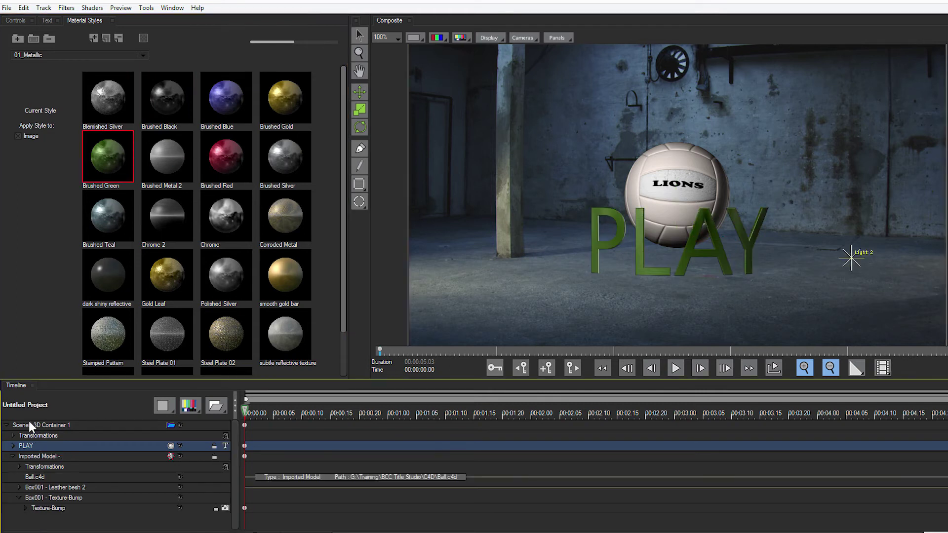
click(18, 21)
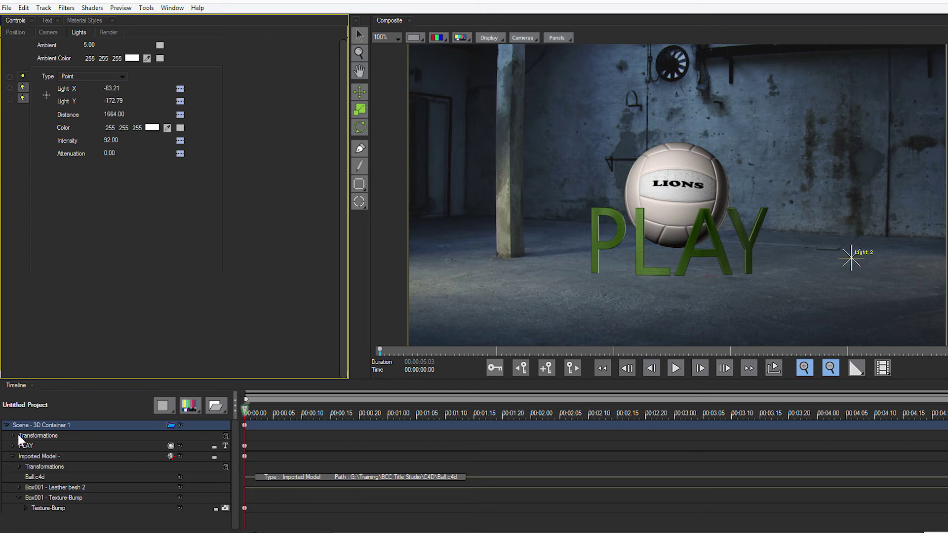
click(39, 435)
click(16, 32)
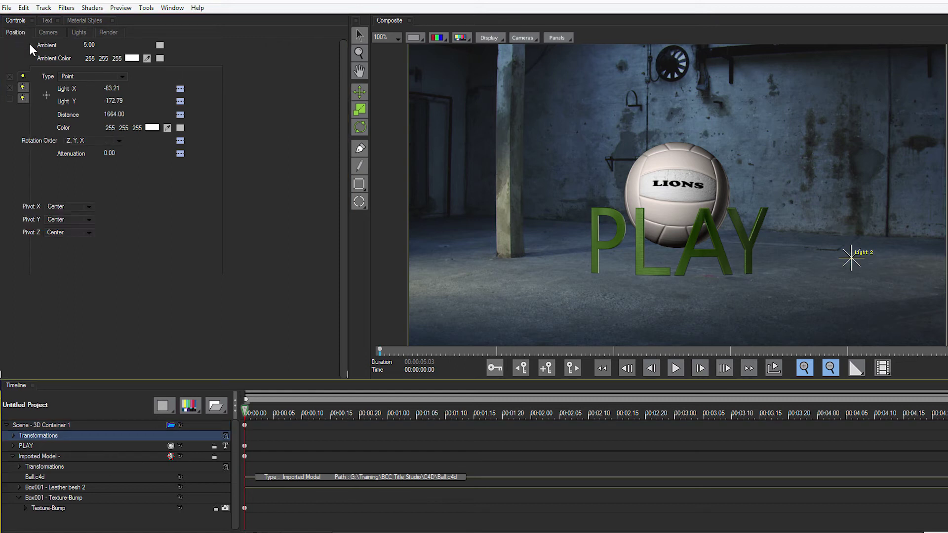
drag(95, 168, 227, 171)
- Try the Mesh_Shatter deformer on the imported ball model, and delete it after previewing the effect over time
click(39, 457)
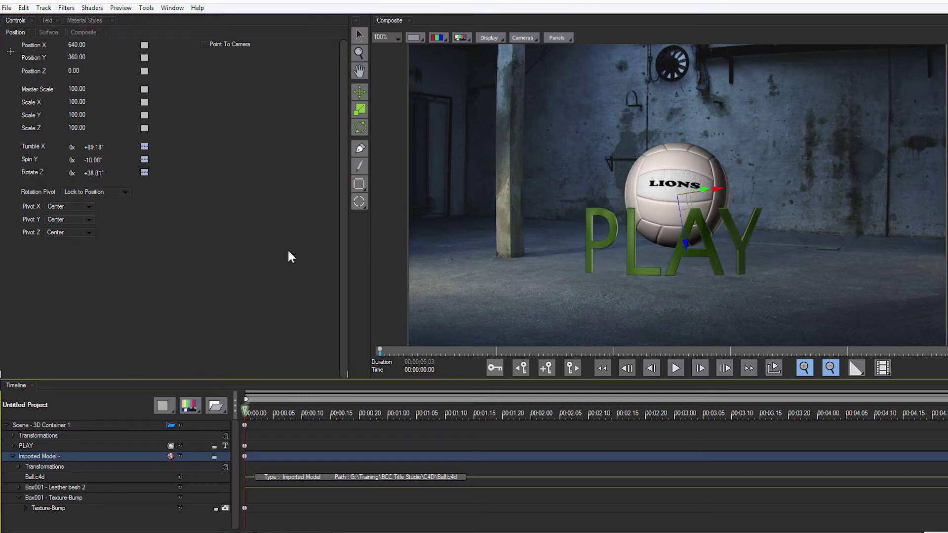
click(92, 8)
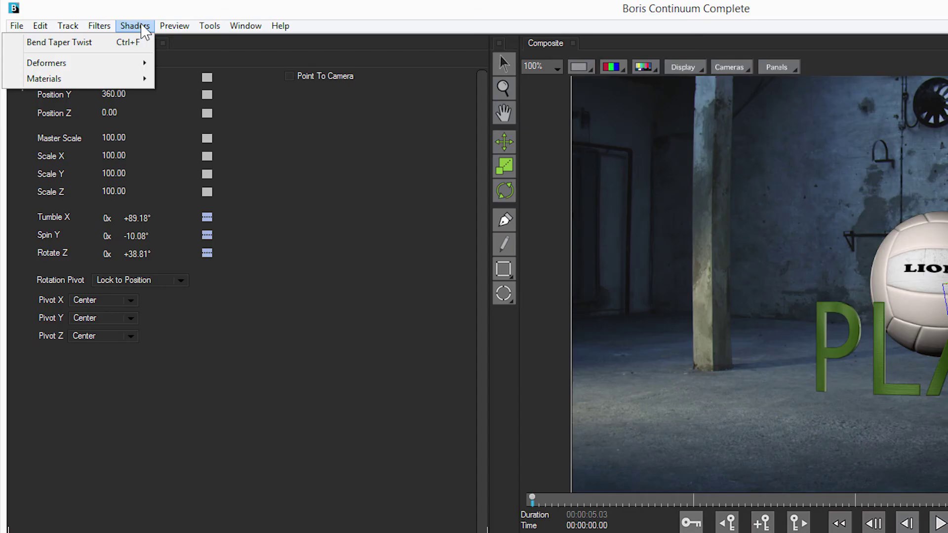
mouse_move(138, 64)
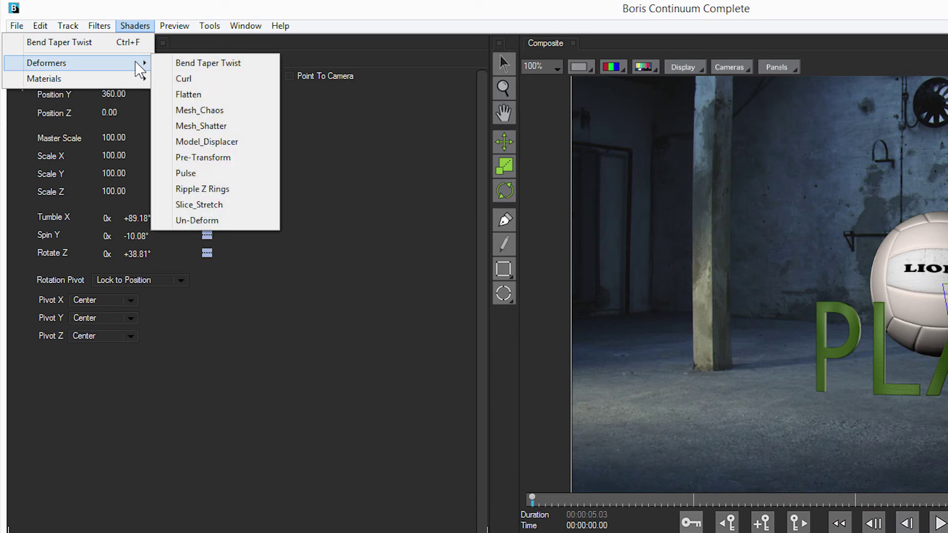
click(247, 127)
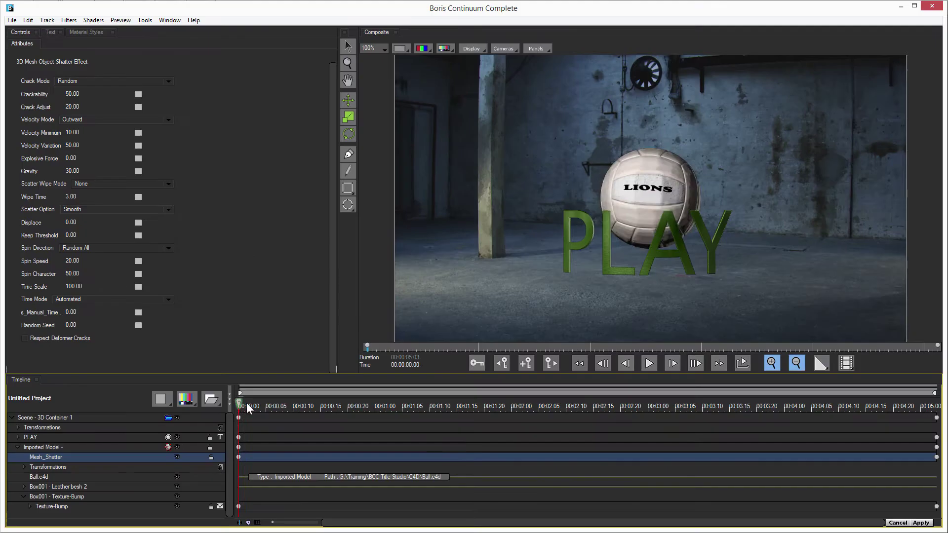
drag(247, 404, 199, 427)
key(Delete)
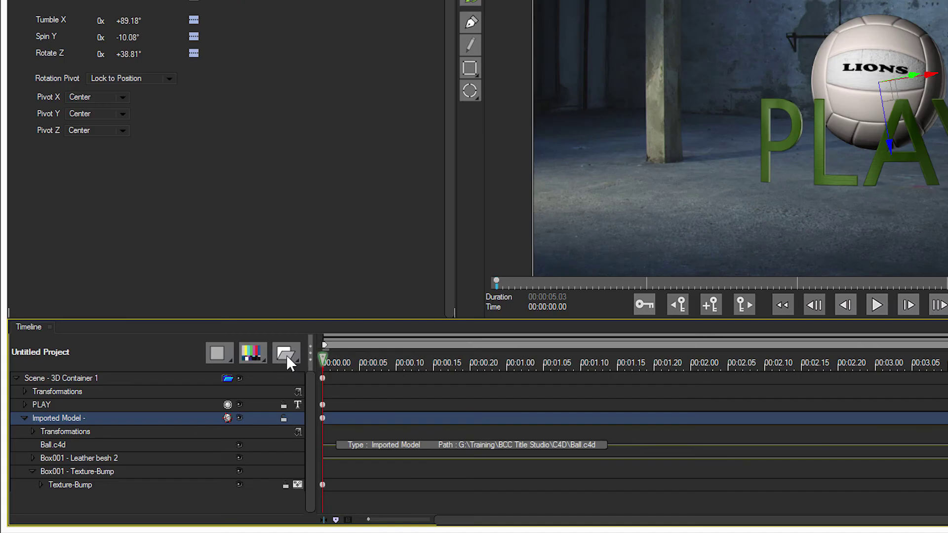
- Place the imported ball model in a new 3D container and name the container Ball
click(212, 400)
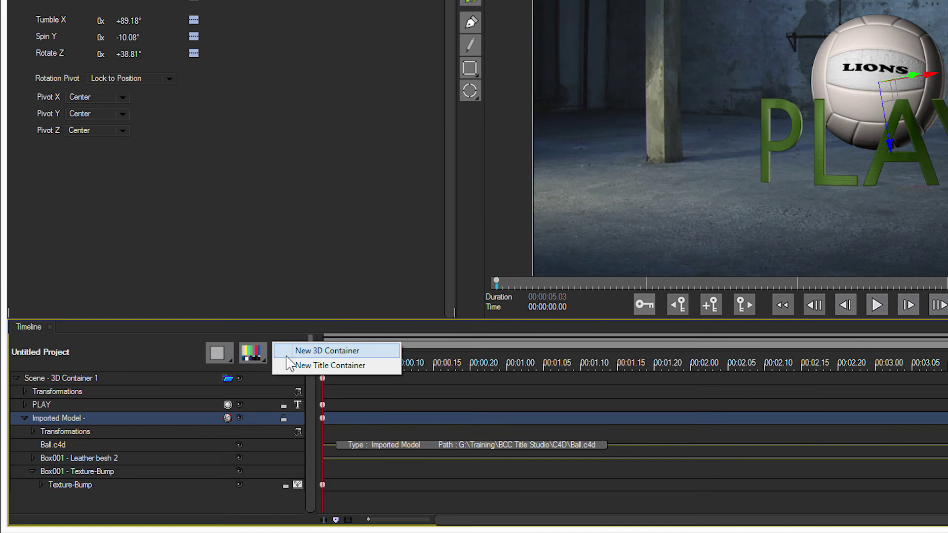
click(240, 396)
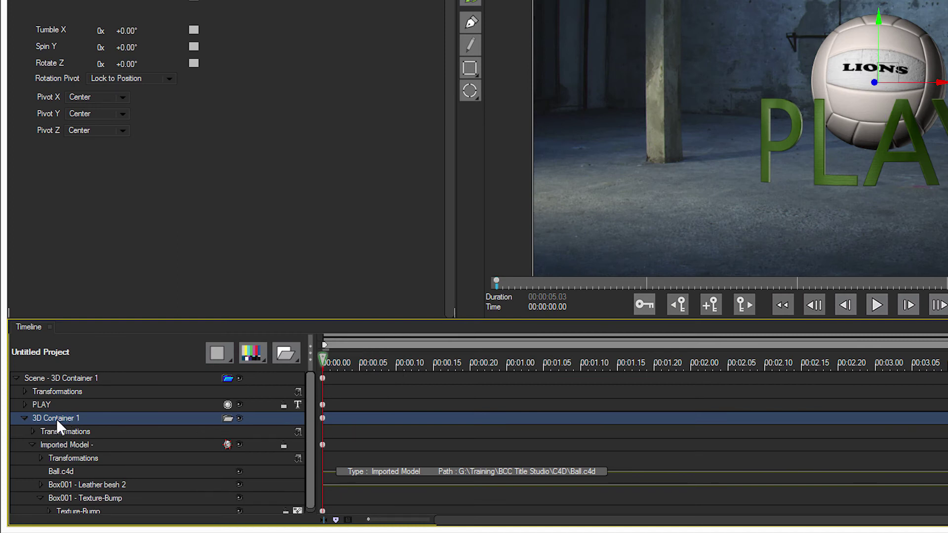
double_click(75, 417)
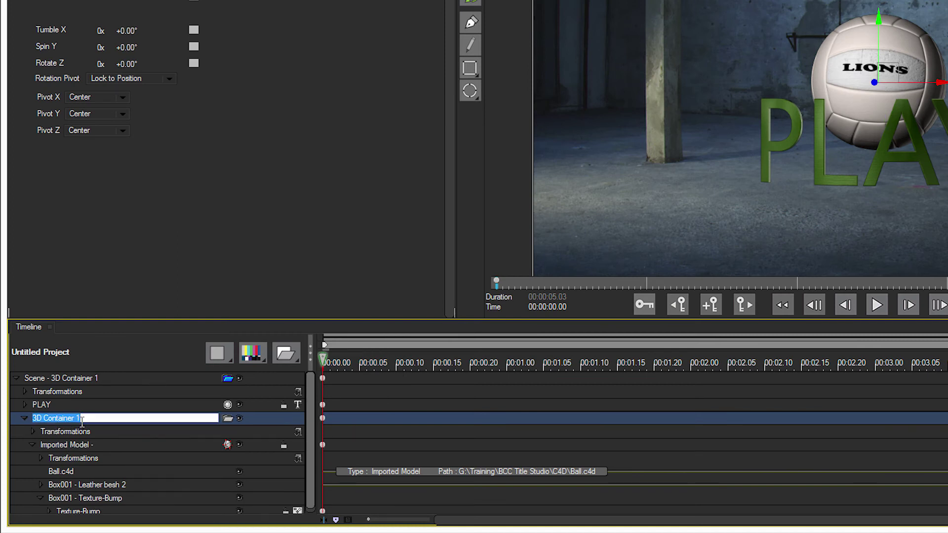
text(Ball)
key(Return)
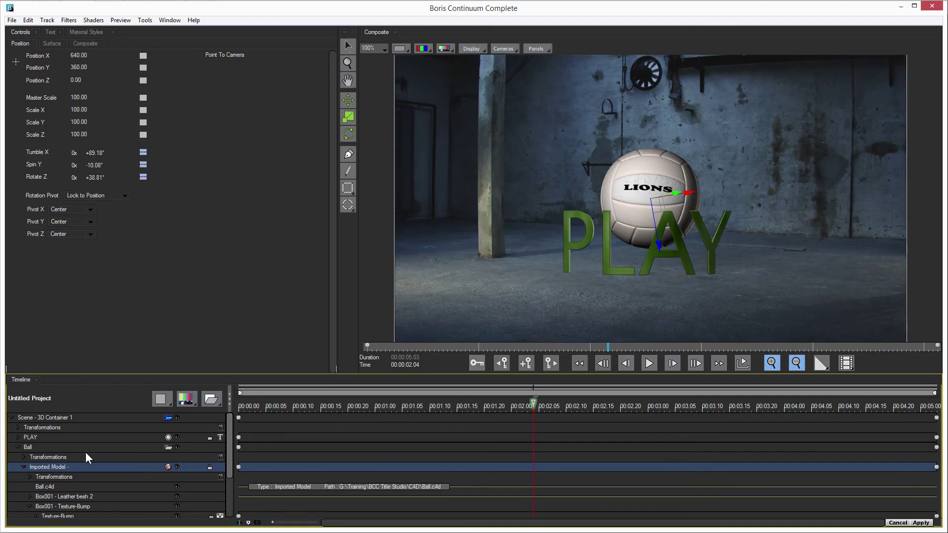
- Duplicate the imported model track inside the Ball container and trim the lower copy to end just before 00:00:02.00
right_click(77, 466)
key(Escape)
drag(936, 477, 506, 476)
drag(507, 410, 516, 412)
click(57, 469)
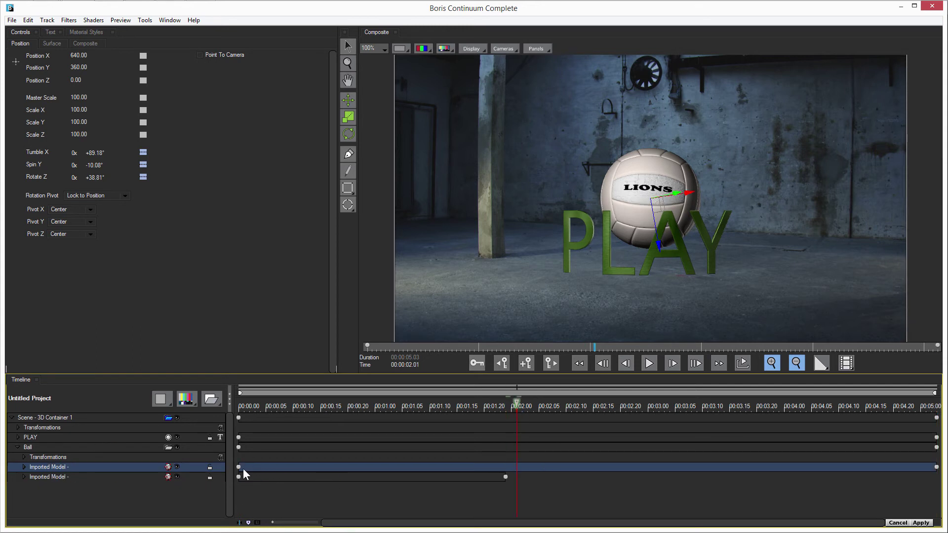
- Trim the upper imported model's start to where the lower copy ends, and add the Mesh_Shatter deformer to it
drag(264, 470, 481, 473)
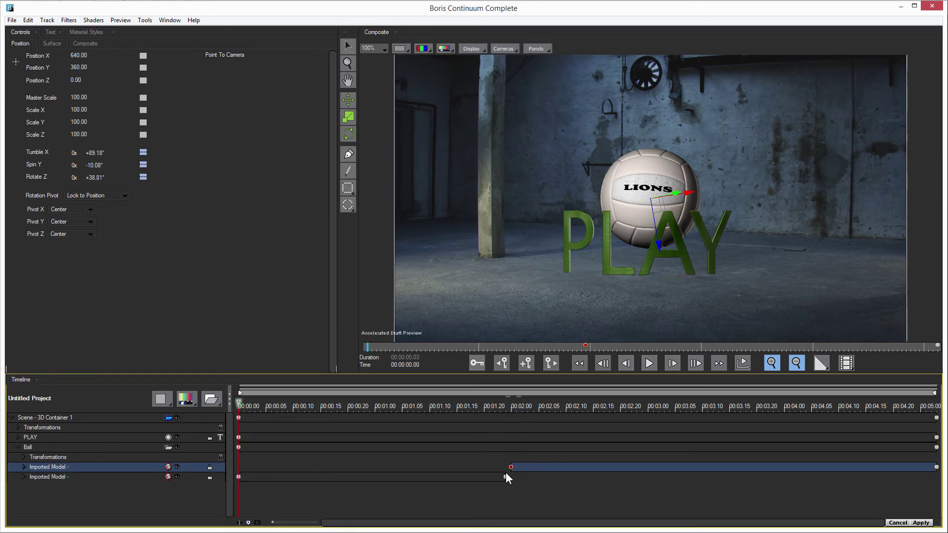
click(511, 411)
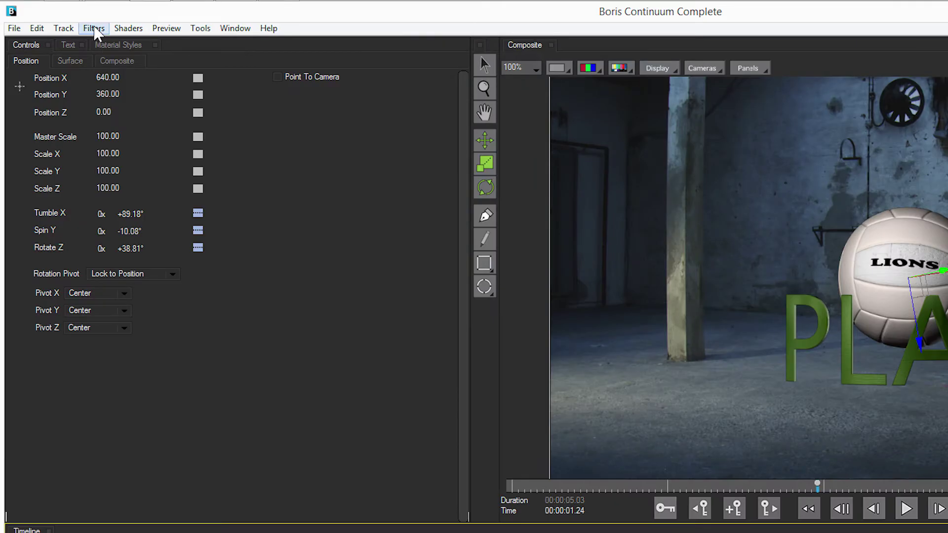
click(93, 20)
click(127, 44)
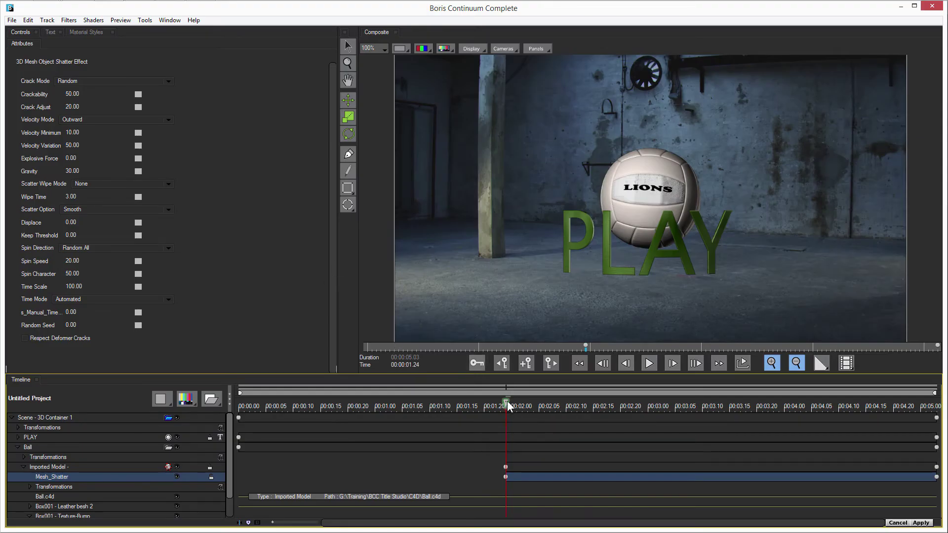
drag(508, 401, 271, 417)
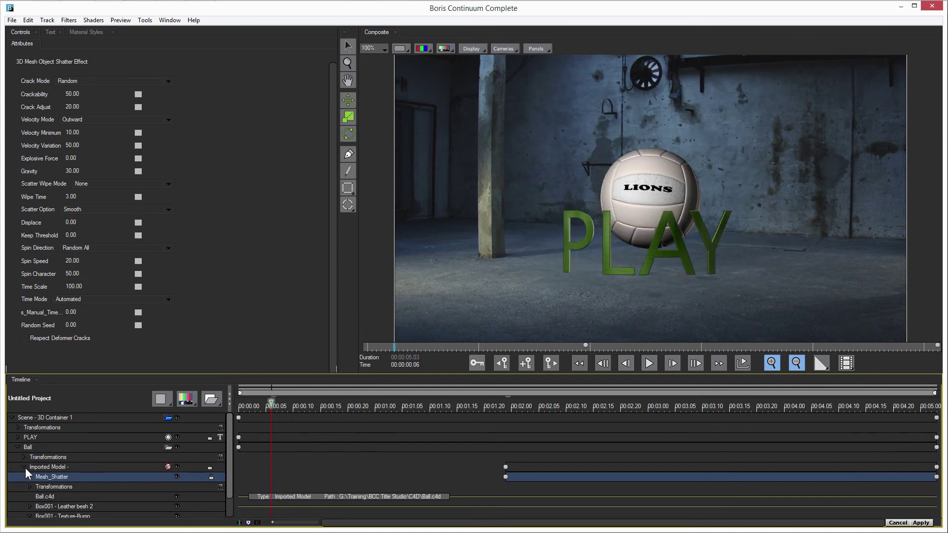
- Animate the Ball container's Spin Y from about 1x +144° at the first frame to 0° at the last frame
click(17, 448)
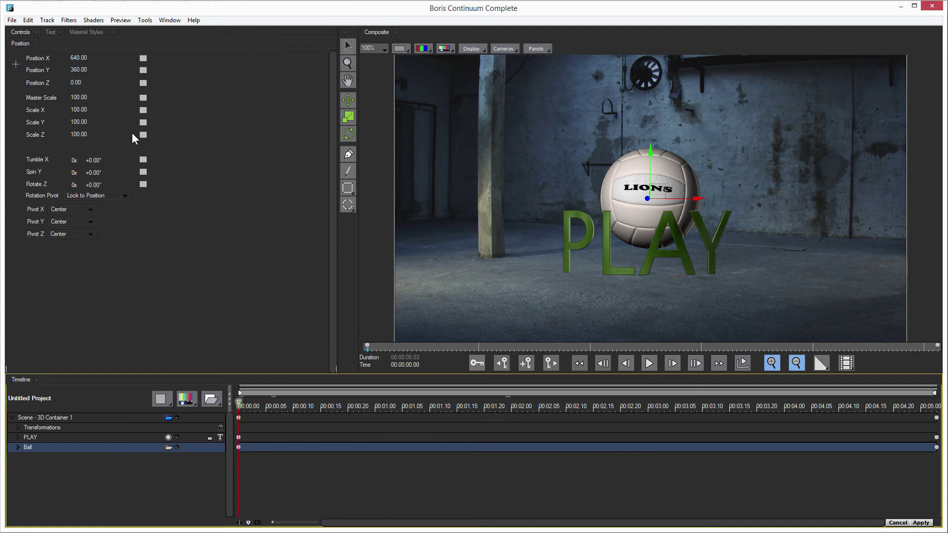
click(477, 363)
drag(94, 175, 49, 174)
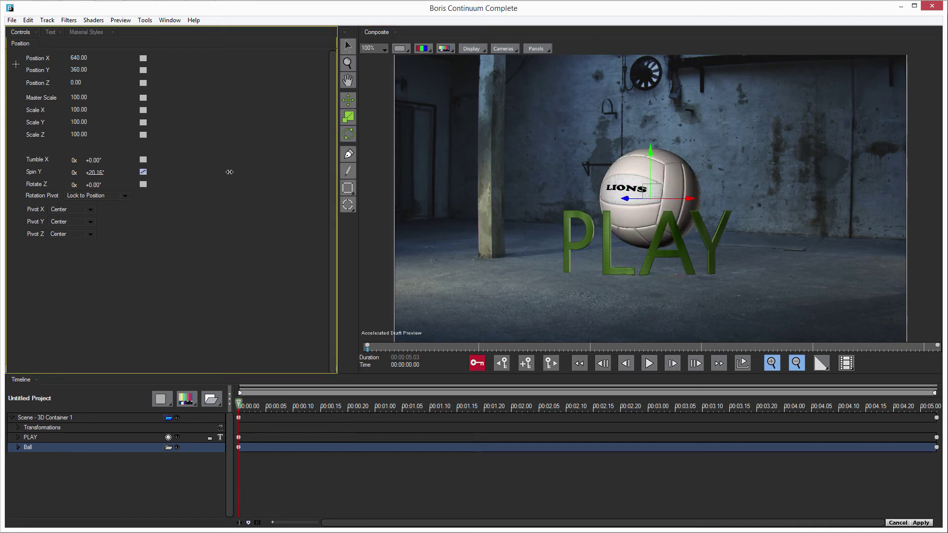
drag(253, 172, 282, 182)
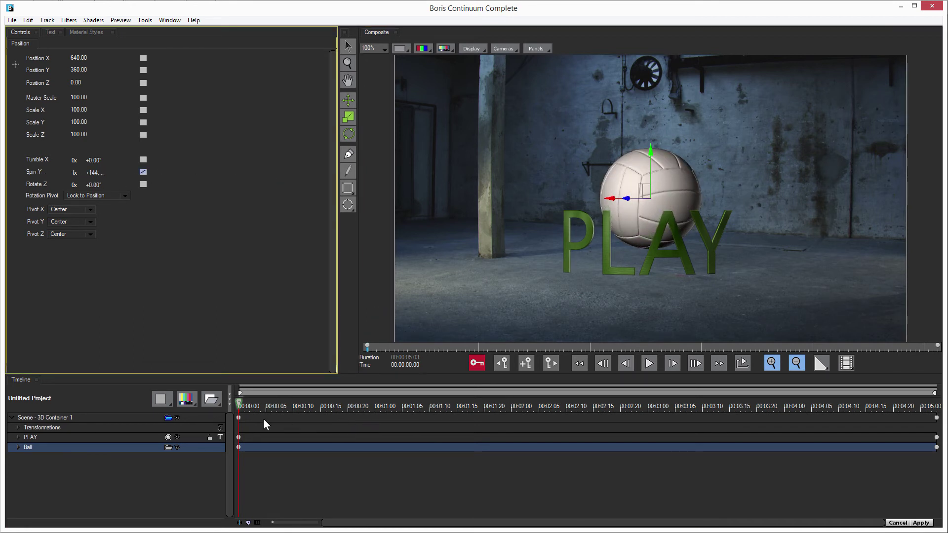
drag(244, 404, 351, 404)
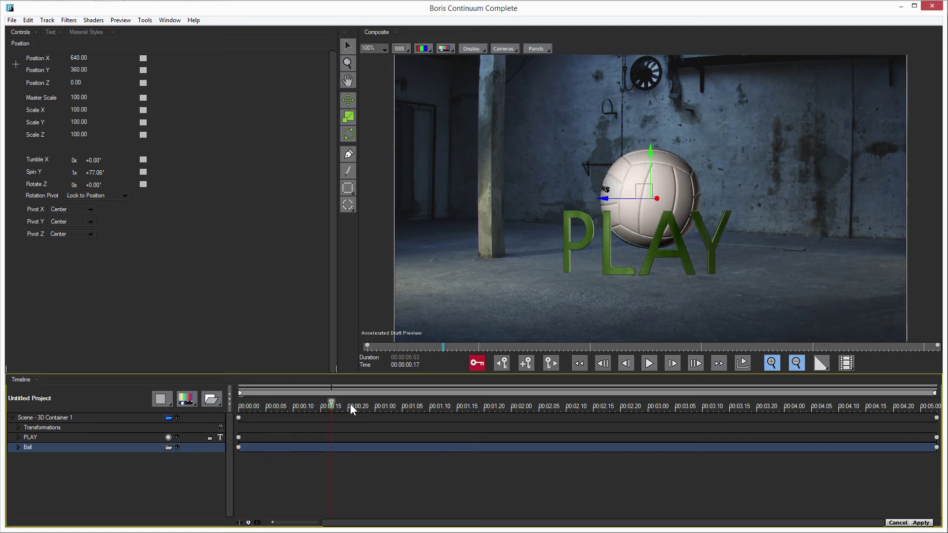
drag(428, 406, 517, 405)
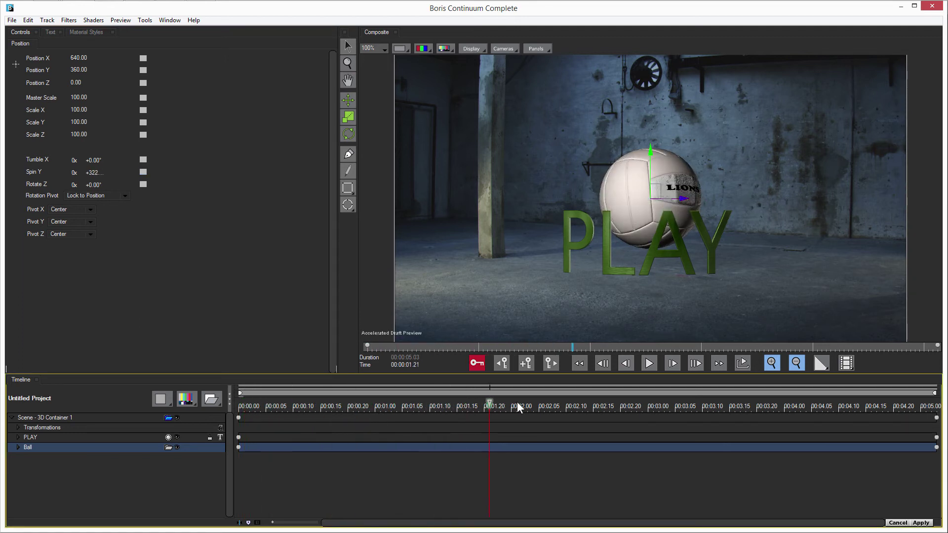
drag(632, 406, 938, 404)
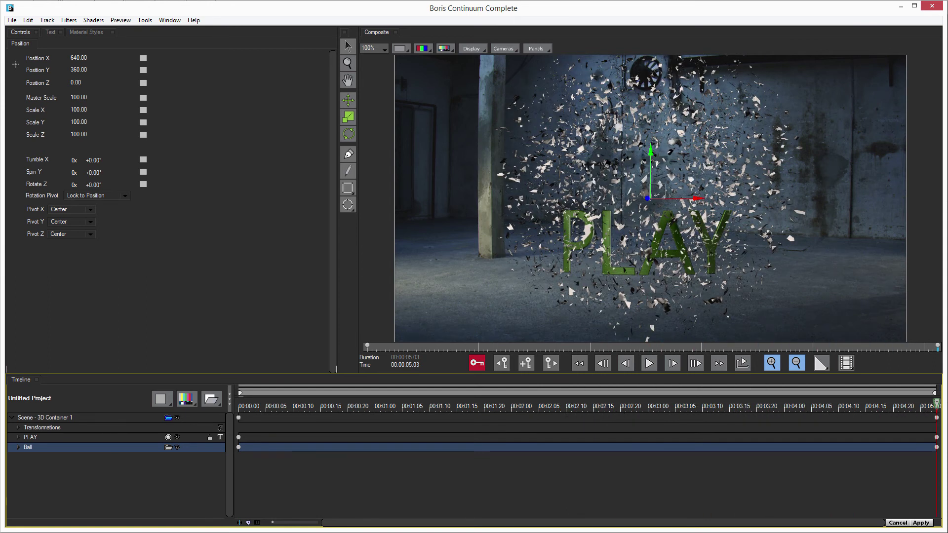
- Keyframe Position Z of Scene - 3D Container 1 to move from farther away at the start to closer at the end, and preview it
drag(250, 405, 129, 428)
click(47, 418)
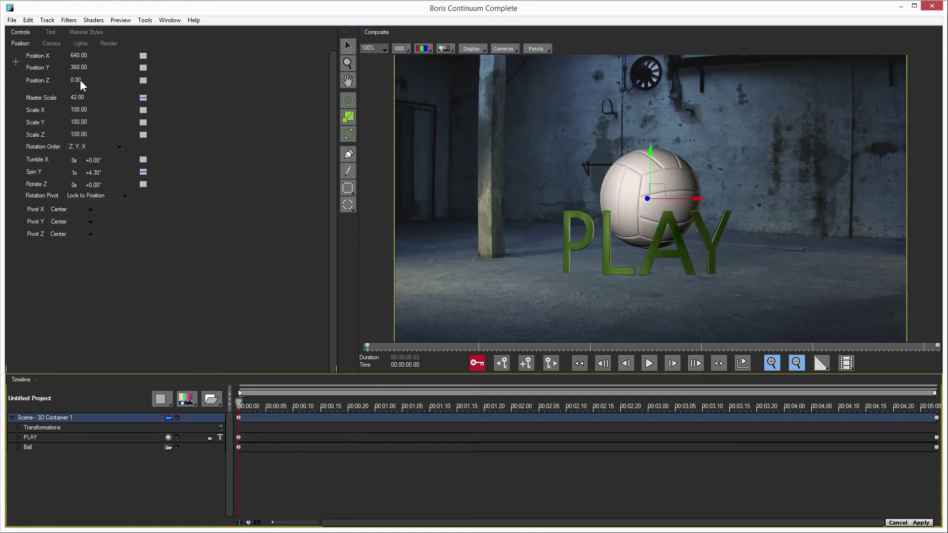
drag(80, 80, 88, 80)
drag(239, 404, 938, 401)
drag(79, 81, 72, 80)
drag(341, 405, 232, 406)
click(649, 365)
click(649, 364)
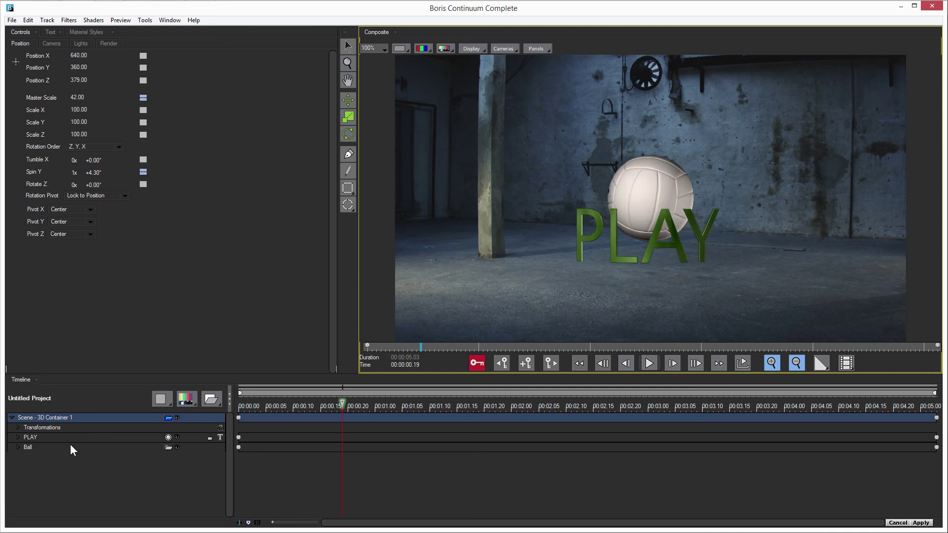
key(space)
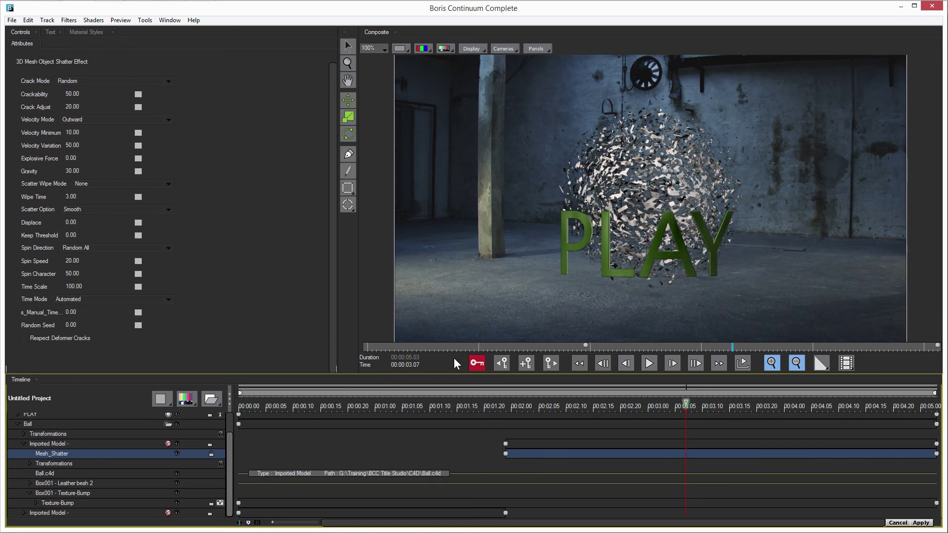
- Set the Explosive Force of the ball's Mesh_Shatter deformer to 88 and preview the shatter over time
drag(71, 160, 123, 163)
drag(508, 408, 941, 410)
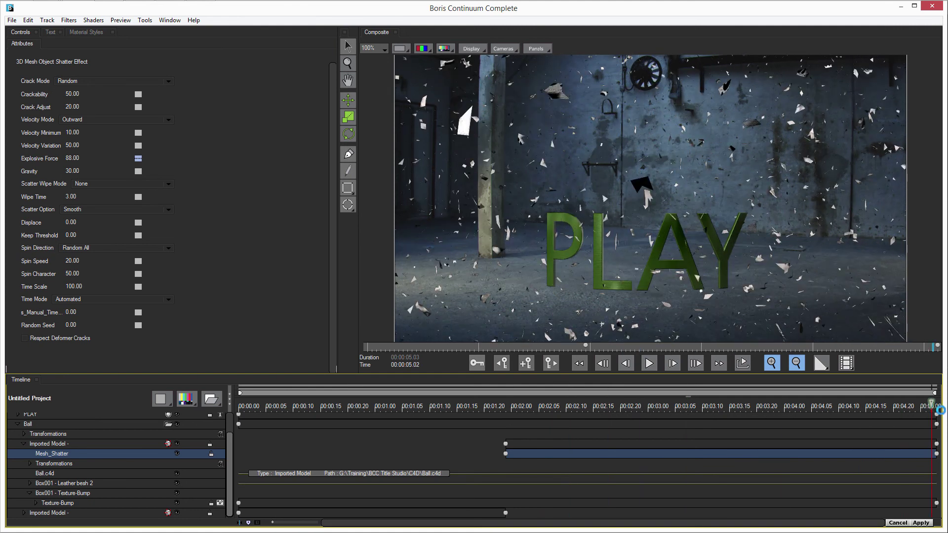
drag(502, 410, 626, 410)
- Apply the title to the clip in Avid Media Composer, render the effect to drive TURTLE29 (G:), and play it back
click(920, 523)
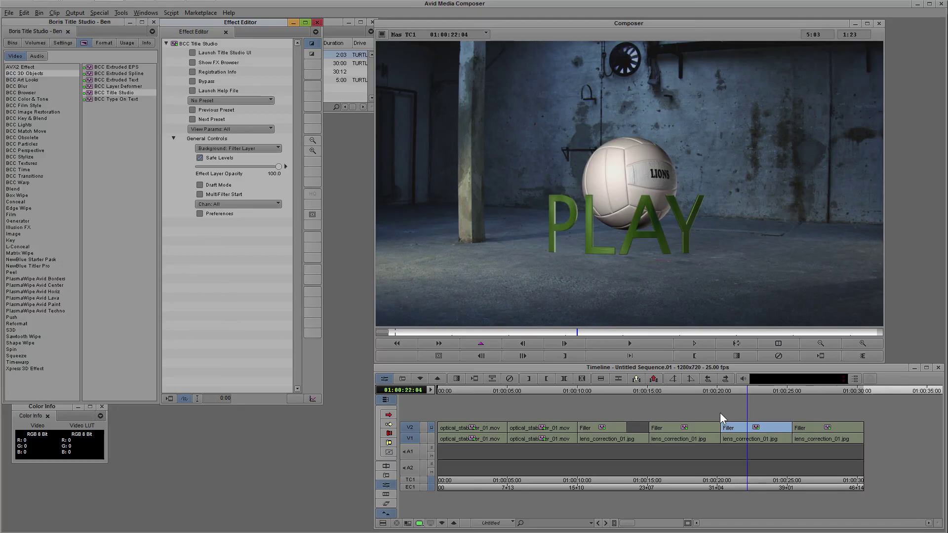
click(170, 398)
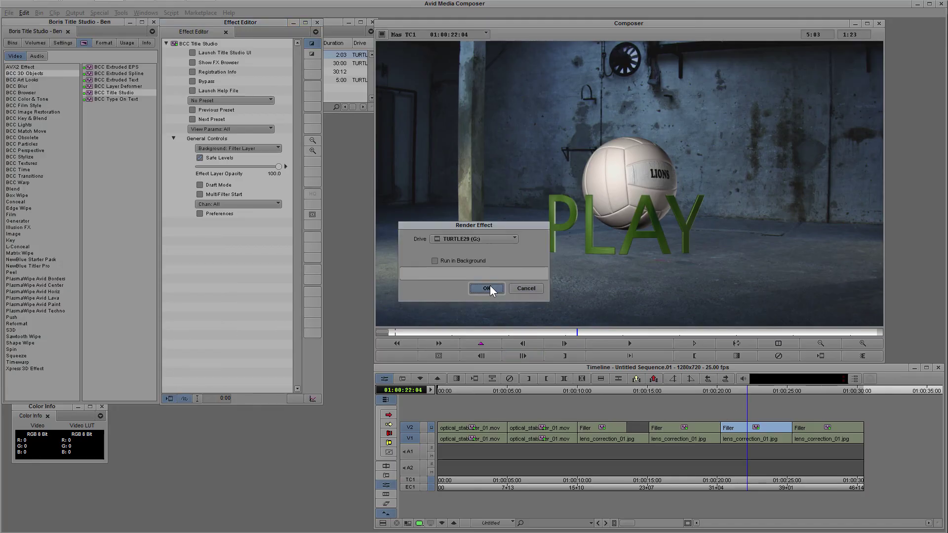
click(489, 288)
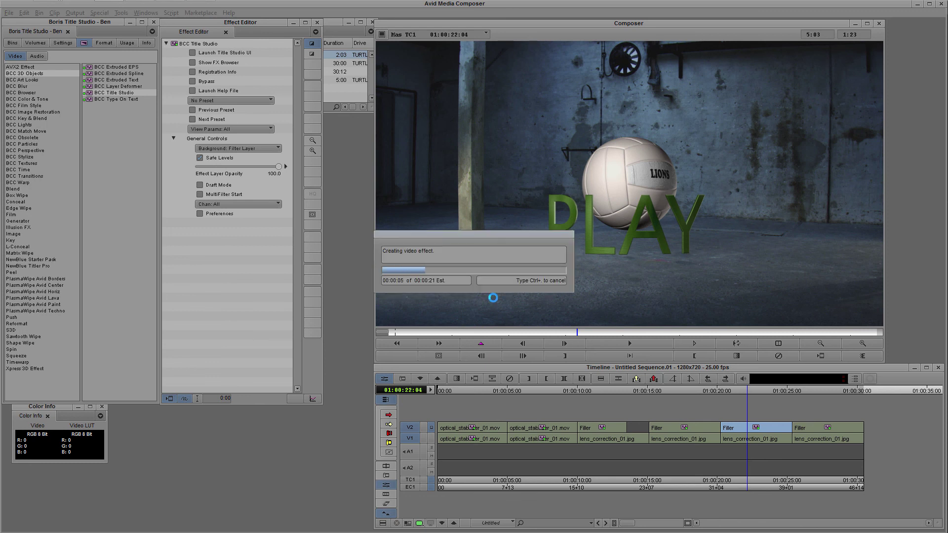
click(737, 343)
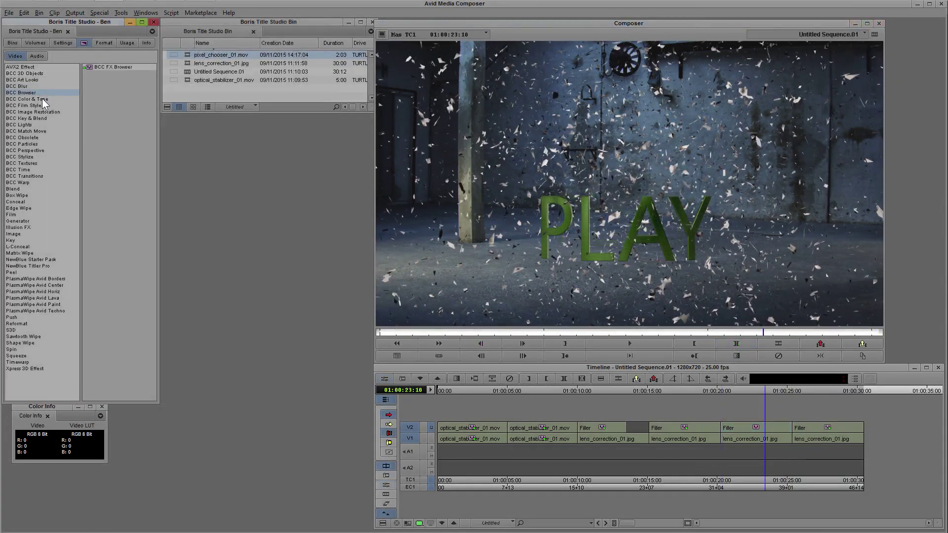
click(43, 105)
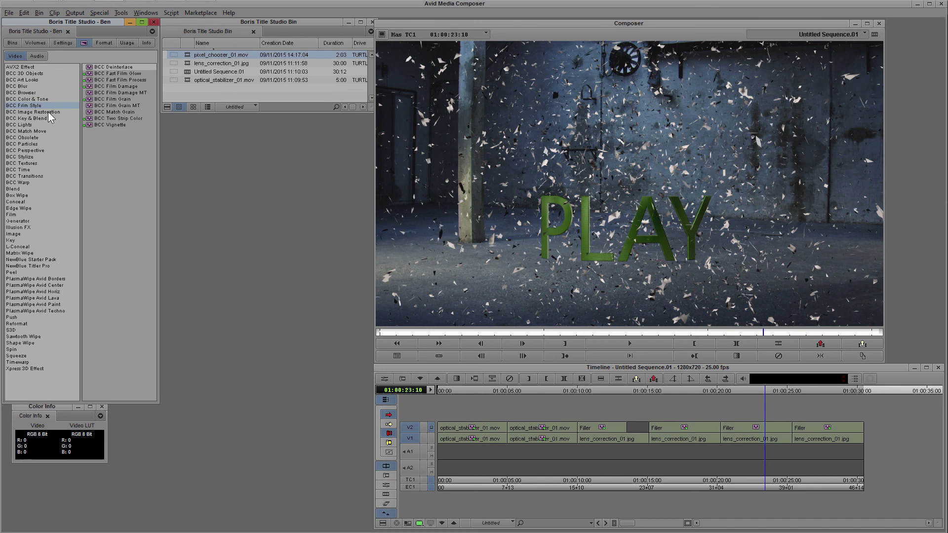
click(49, 112)
click(41, 119)
click(42, 125)
click(42, 131)
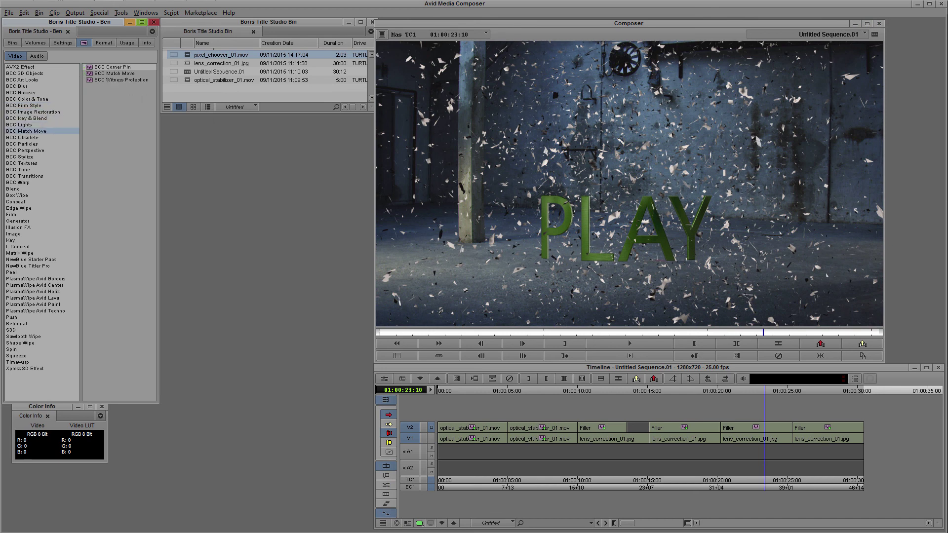
drag(764, 390, 737, 390)
mouse_move(727, 390)
mouse_down()
mouse_move(769, 392)
mouse_move(731, 392)
mouse_up()
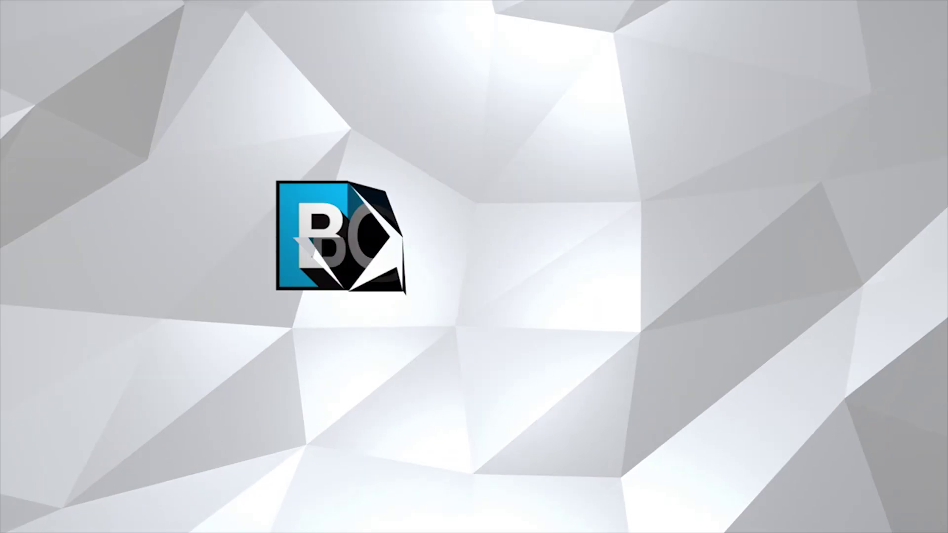